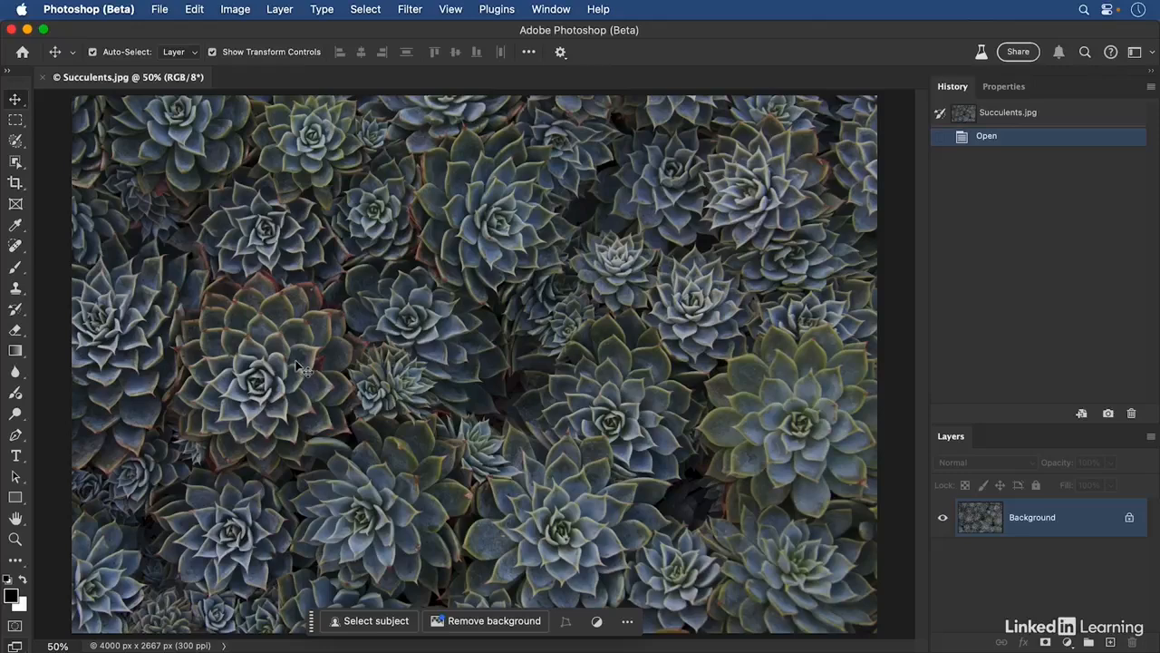
- Create a new gradient fill layer above the Background with its blend mode set to Color
{"action": "left_click", "coordinate": [279, 9]}
{"action": "mouse_move", "coordinate": [374, 202]}
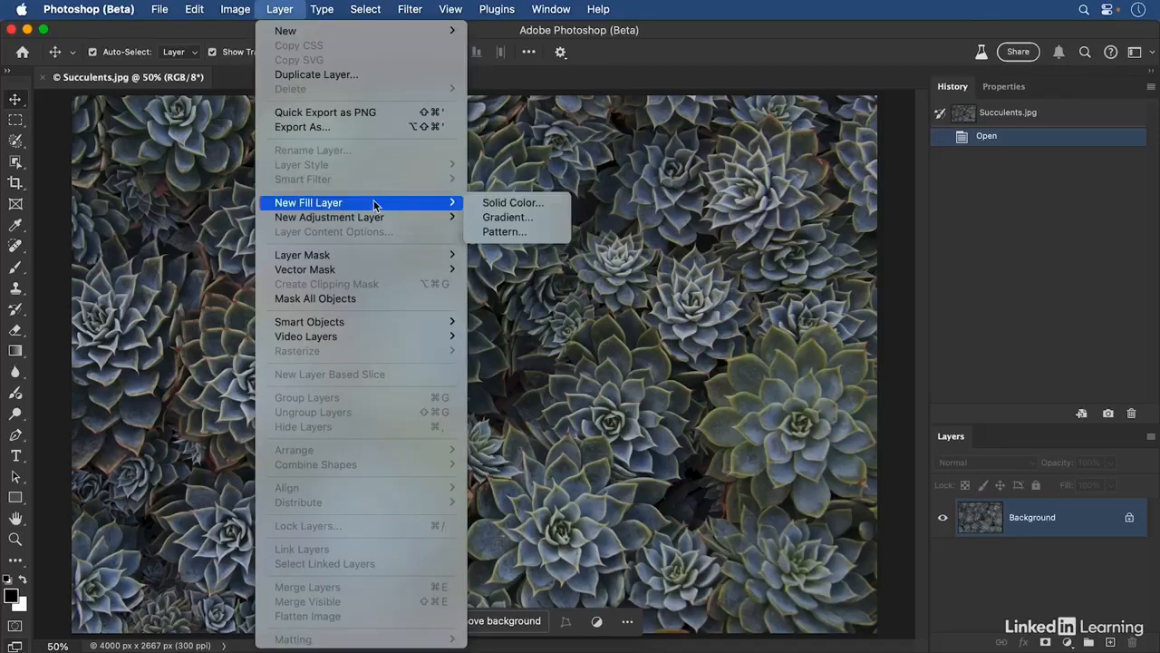
{"action": "left_click", "coordinate": [503, 219]}
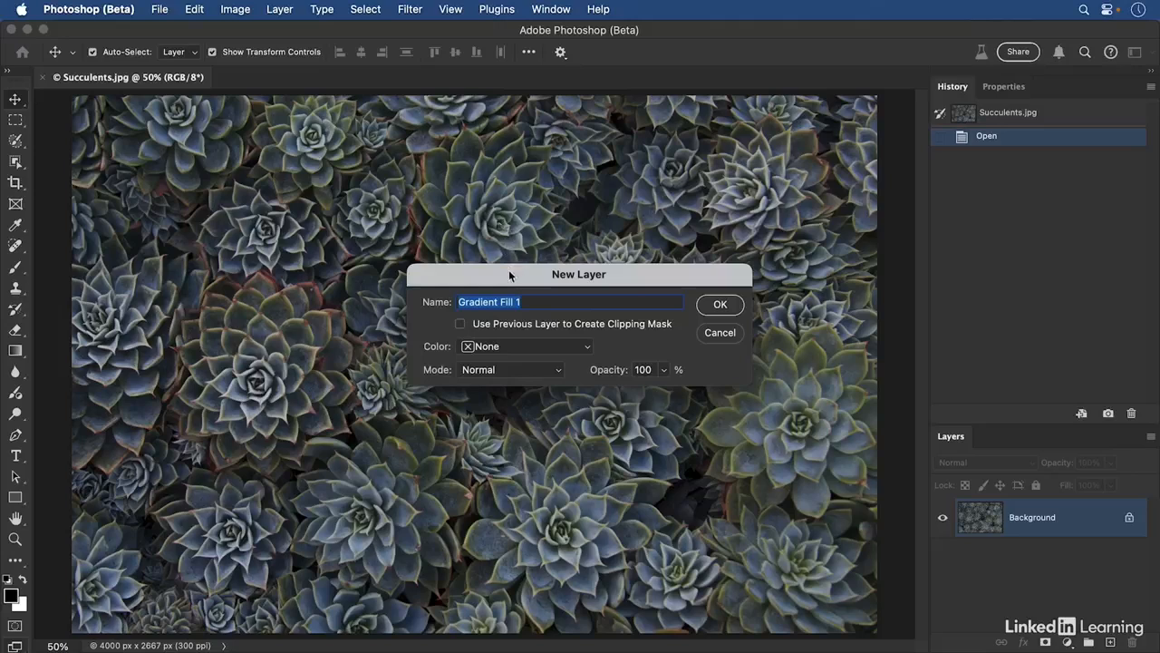
{"action": "left_click", "coordinate": [523, 370]}
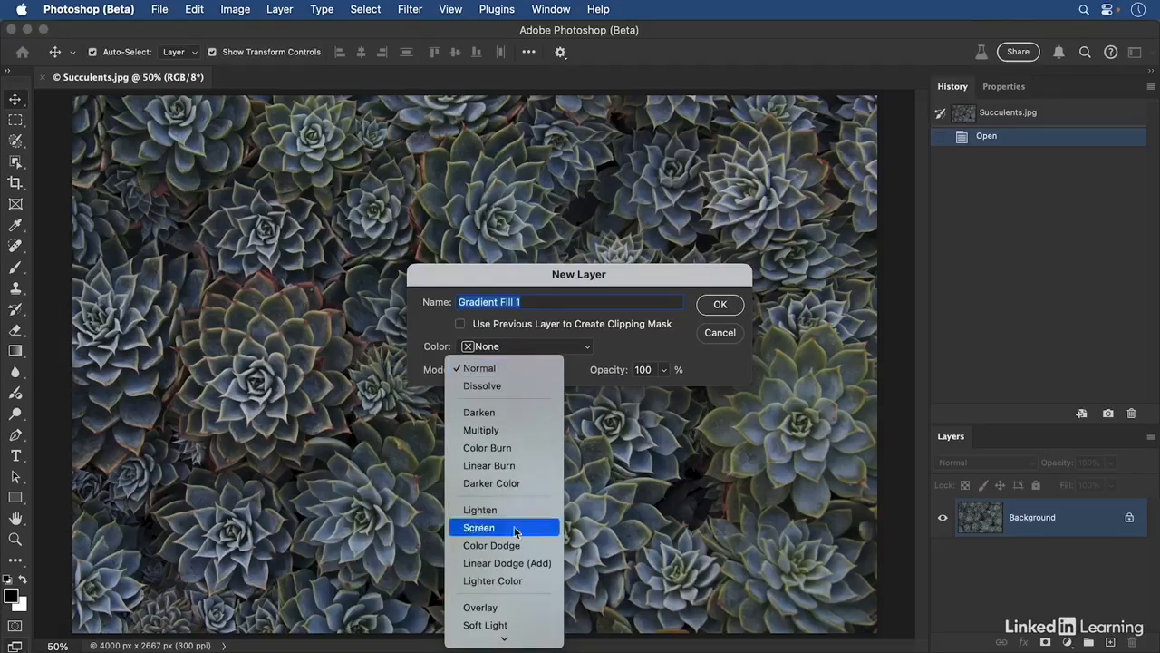
{"action": "mouse_move", "coordinate": [503, 639]}
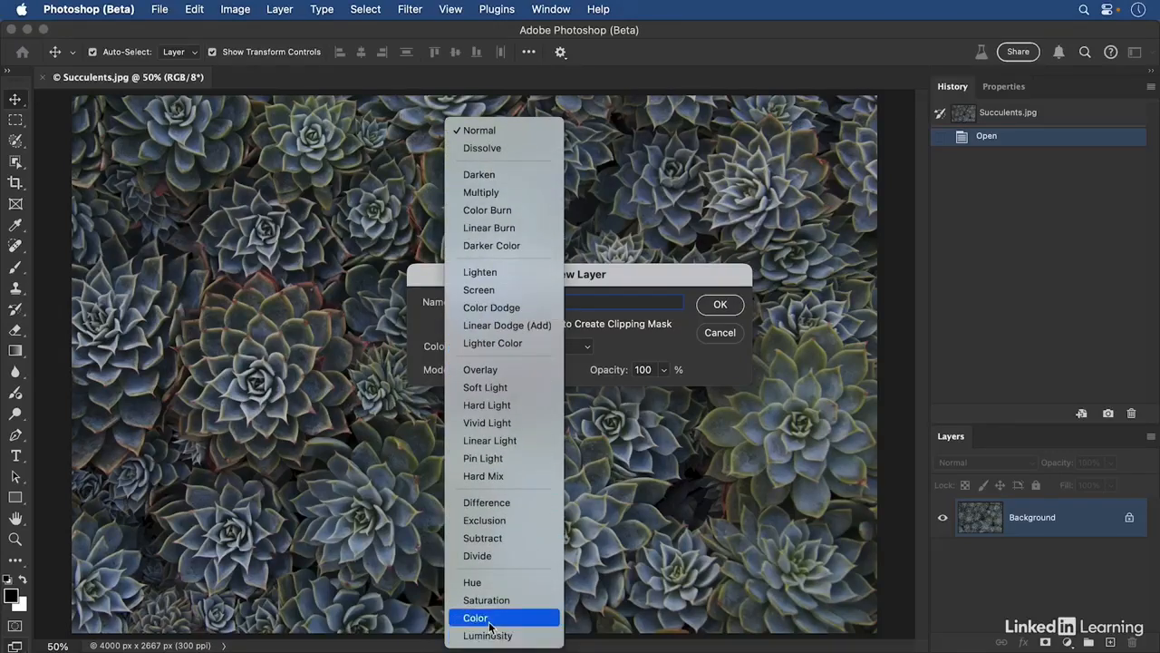
{"action": "left_click", "coordinate": [480, 619]}
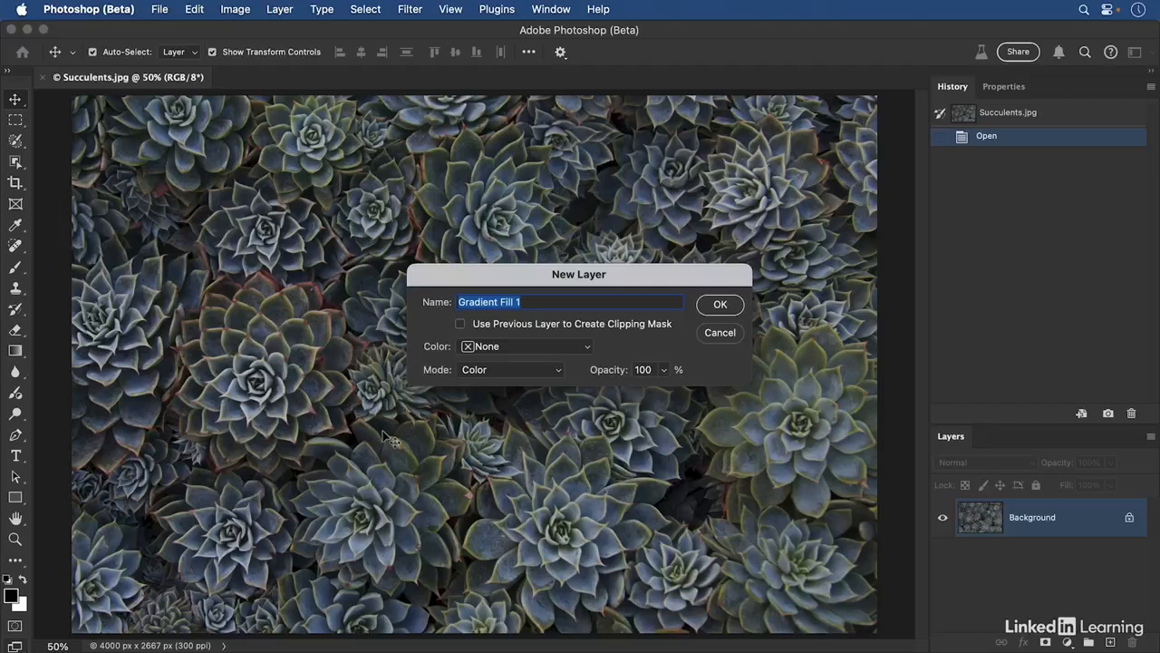
{"action": "left_click", "coordinate": [714, 304]}
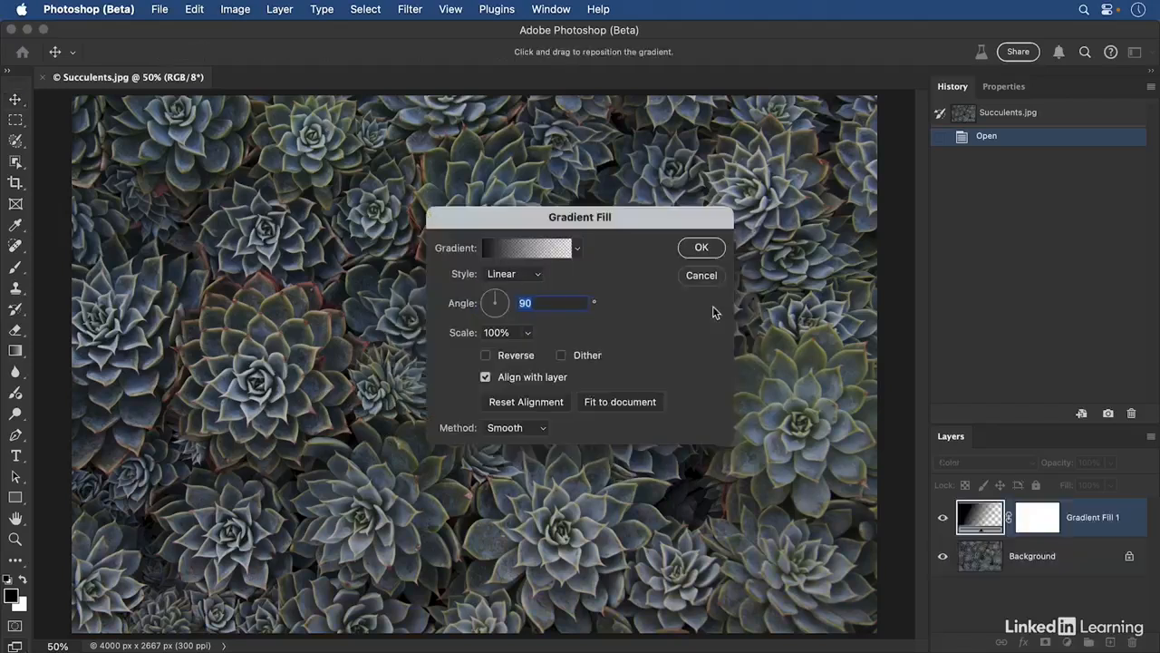
- Apply the teal-to-purple gradient preset from the Blues group, then hide and reshow the gradient layer to compare it with the original
{"action": "left_click", "coordinate": [578, 252]}
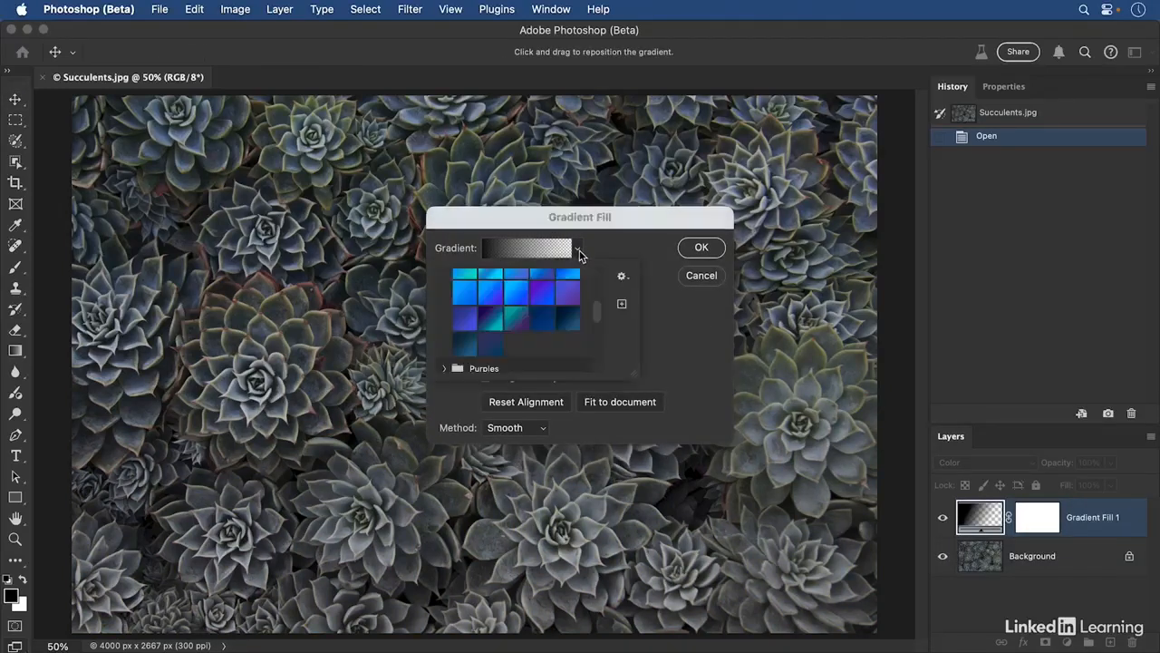
{"action": "scroll", "coordinate": [557, 300], "scroll_direction": "up", "scroll_amount": 5}
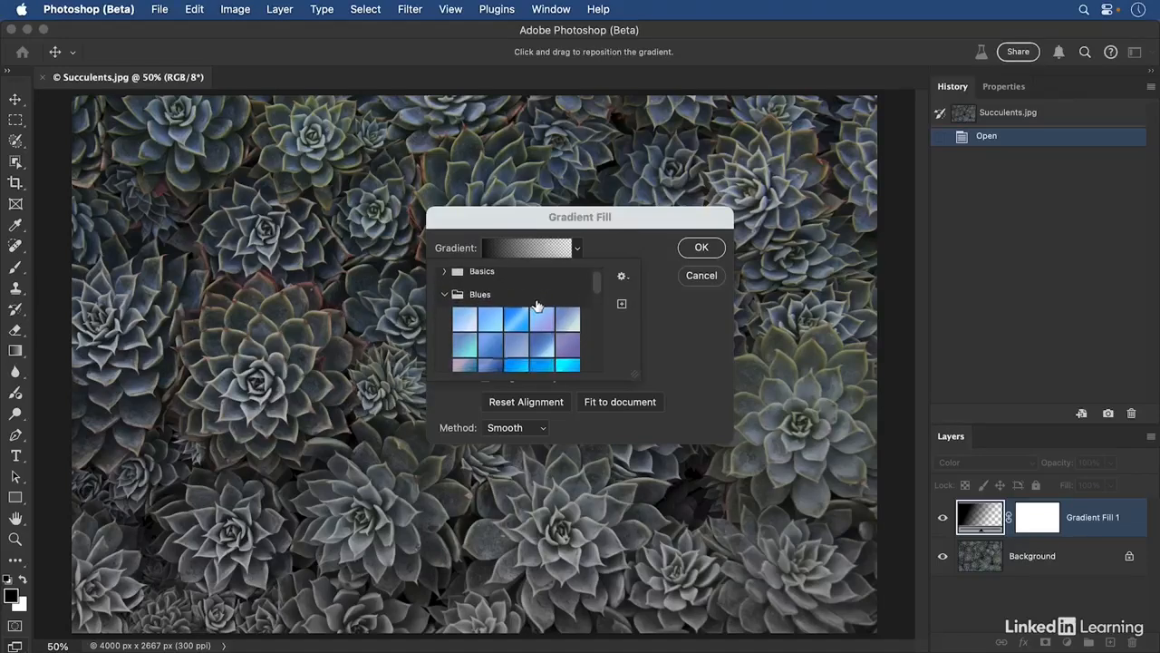
{"action": "scroll", "coordinate": [536, 306], "scroll_direction": "down", "scroll_amount": 3}
{"action": "scroll", "coordinate": [536, 308], "scroll_direction": "down", "scroll_amount": 4}
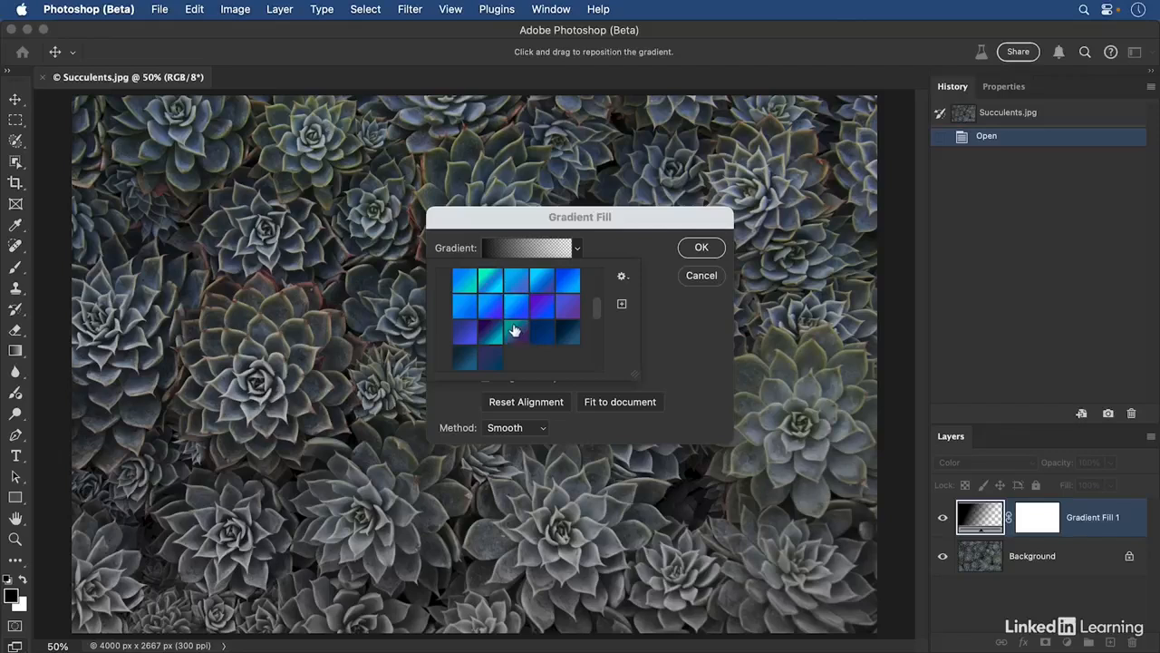
{"action": "left_click", "coordinate": [514, 330]}
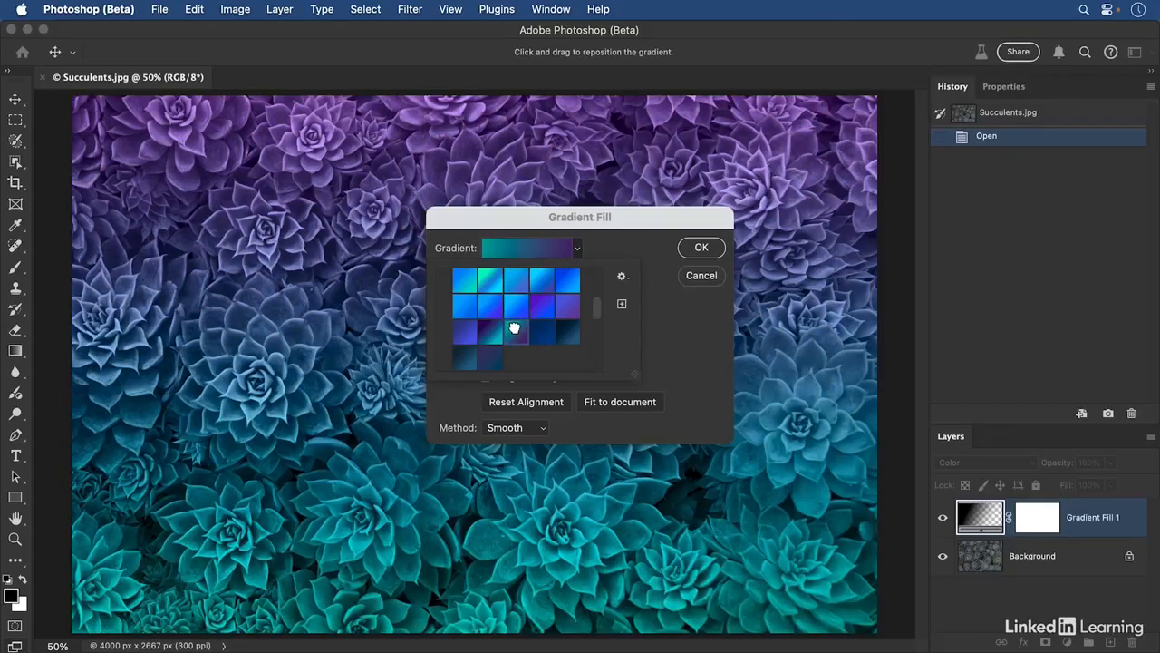
{"action": "left_click", "coordinate": [671, 313]}
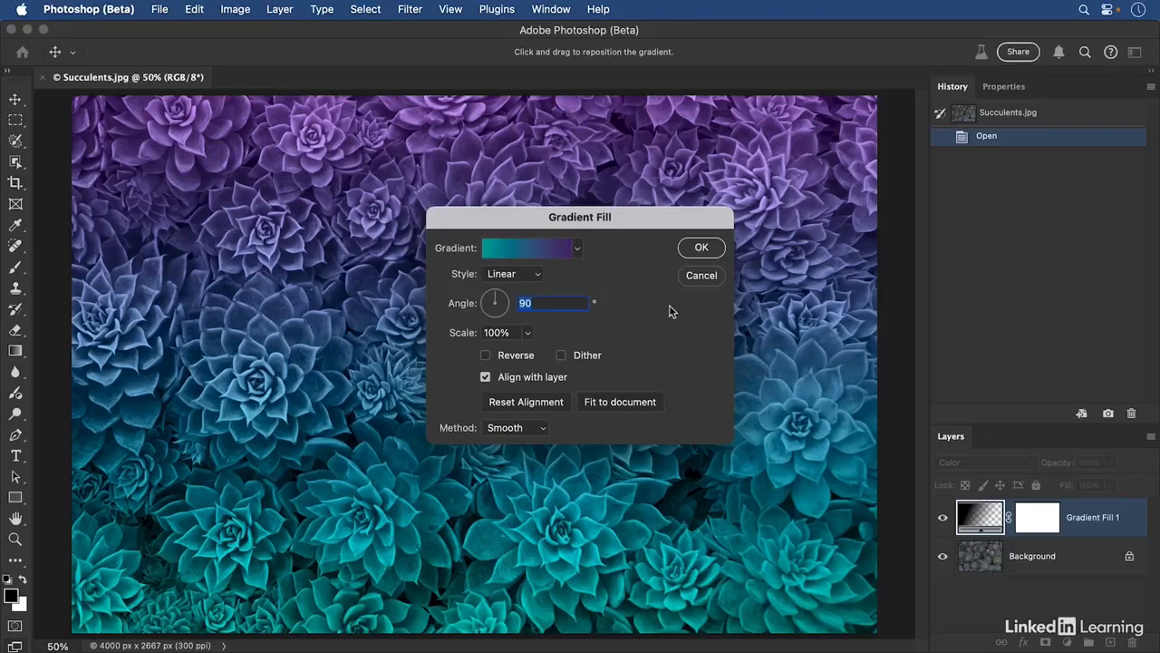
{"action": "left_click", "coordinate": [710, 252]}
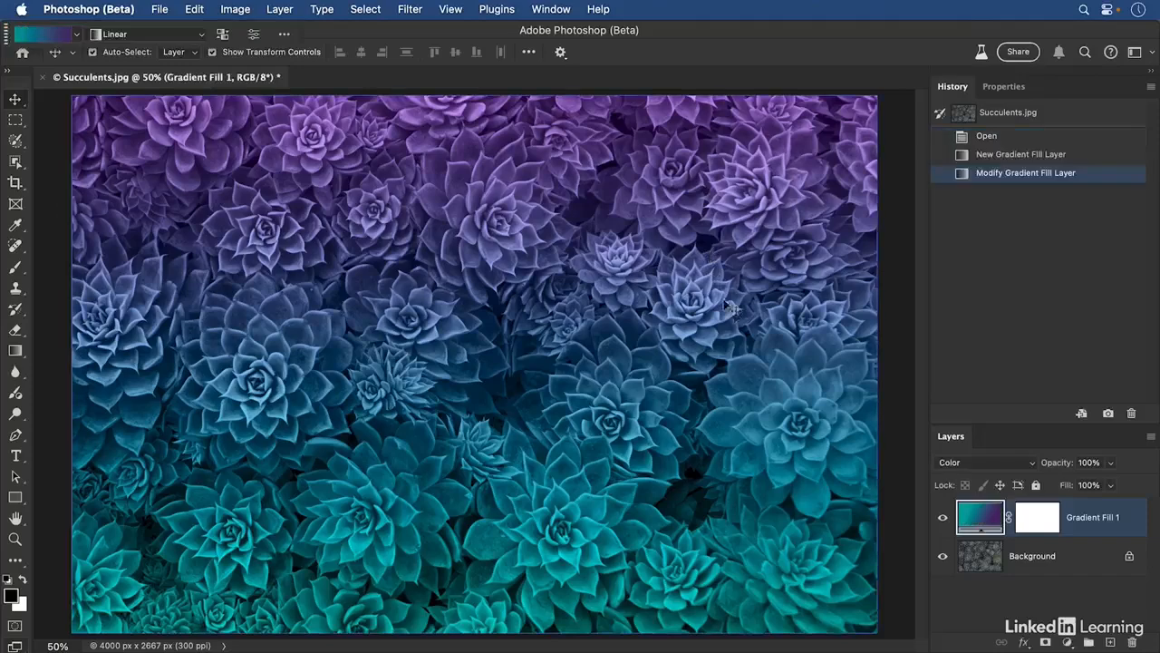
{"action": "left_click", "coordinate": [943, 517]}
{"action": "left_click", "coordinate": [943, 515]}
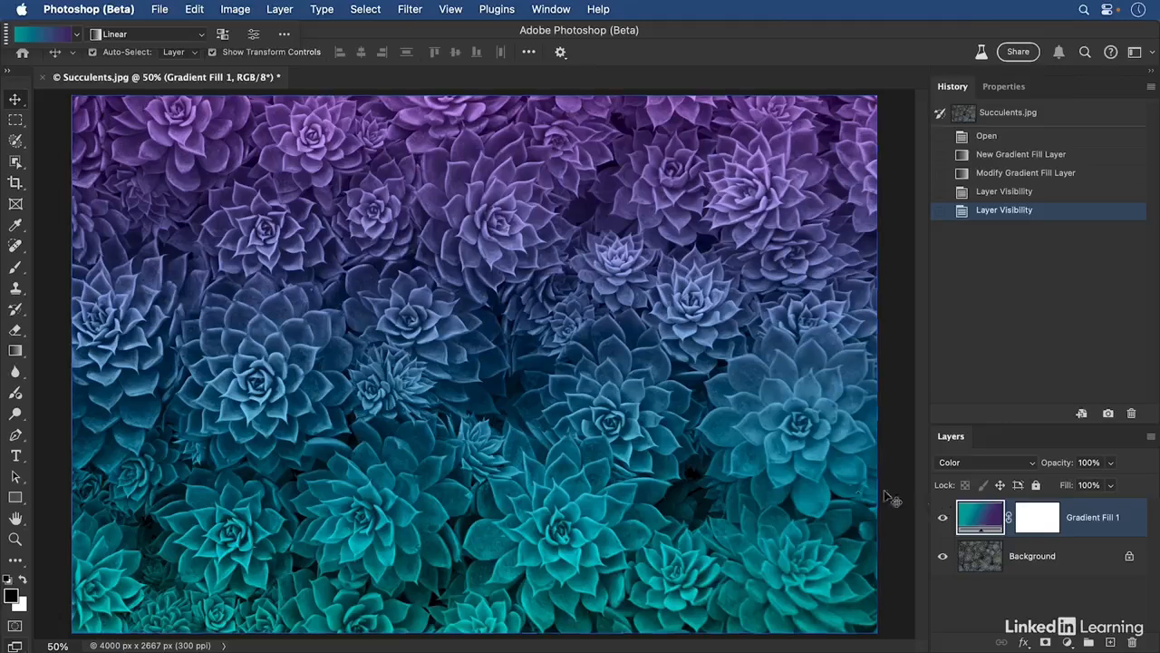
- Save the document as Succulents_ME01.psd in Photoshop format with Maximize Compatibility, and choose not to show the format options again
{"action": "left_click", "coordinate": [160, 10]}
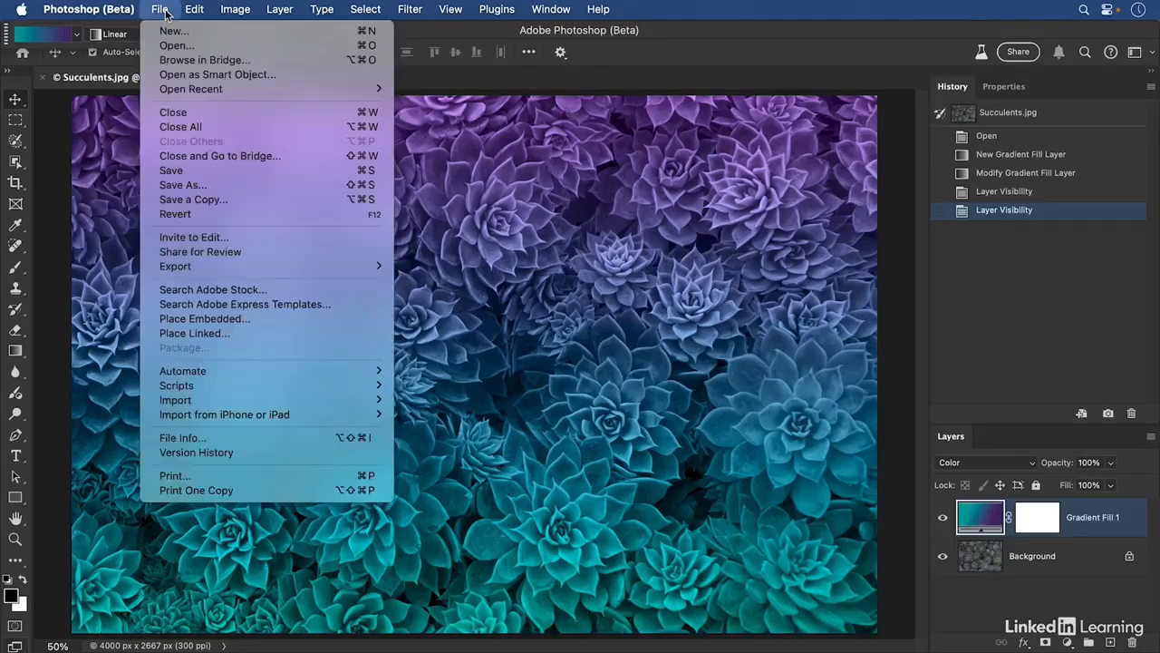
{"action": "left_click", "coordinate": [216, 186]}
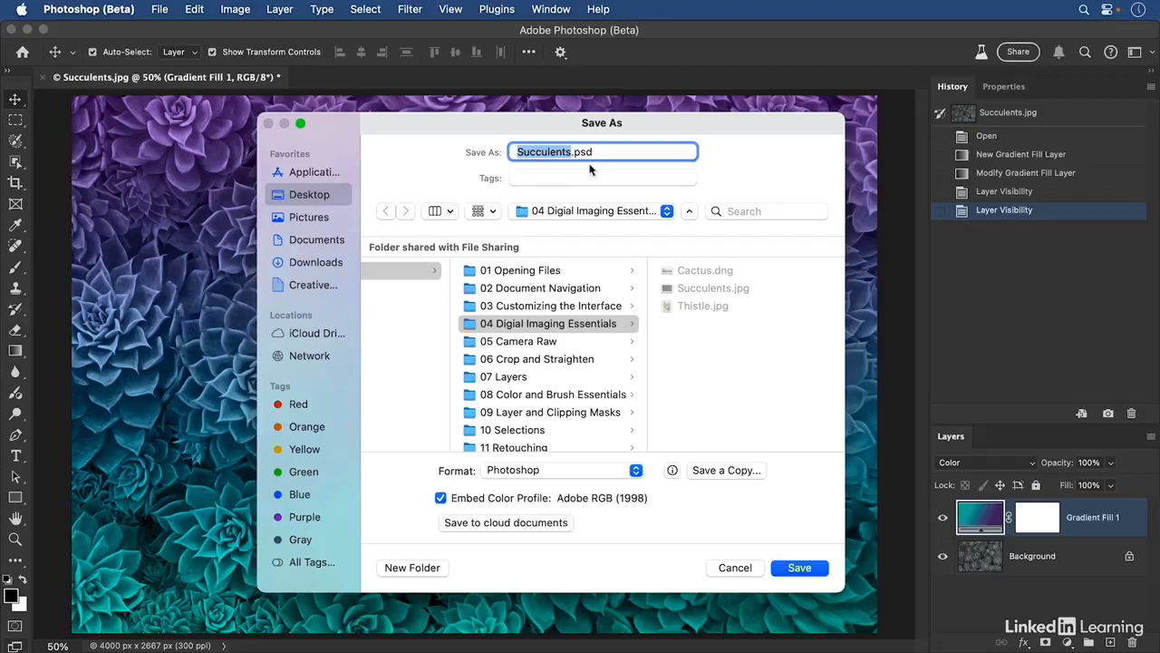
{"action": "left_click", "coordinate": [604, 471]}
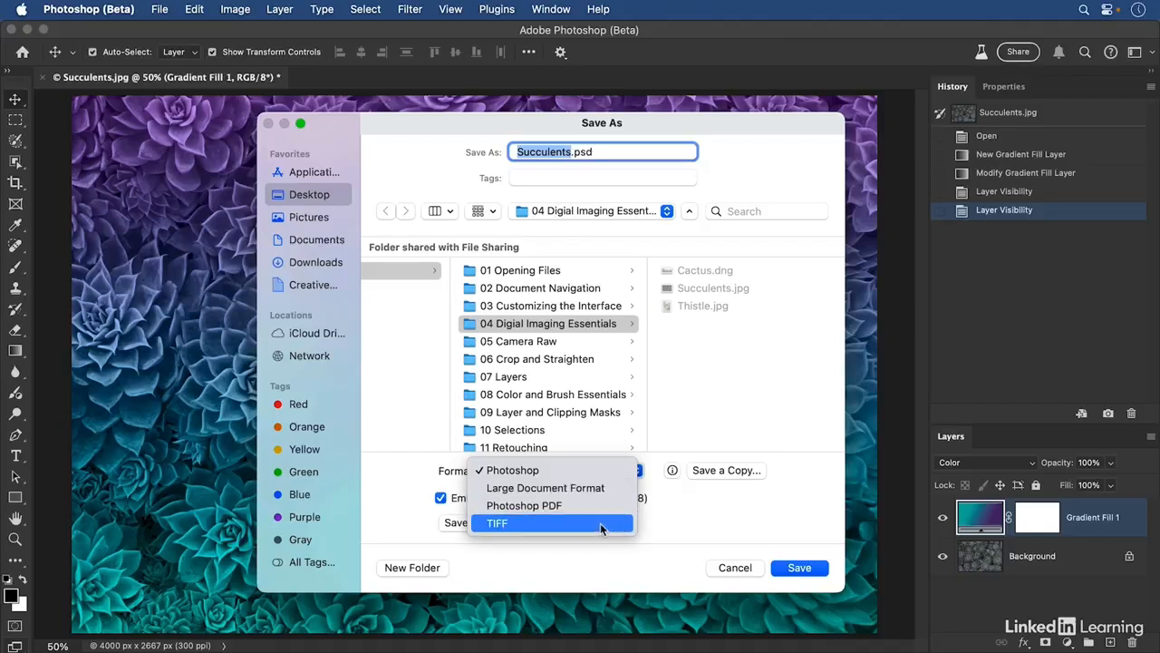
{"action": "left_click", "coordinate": [579, 471]}
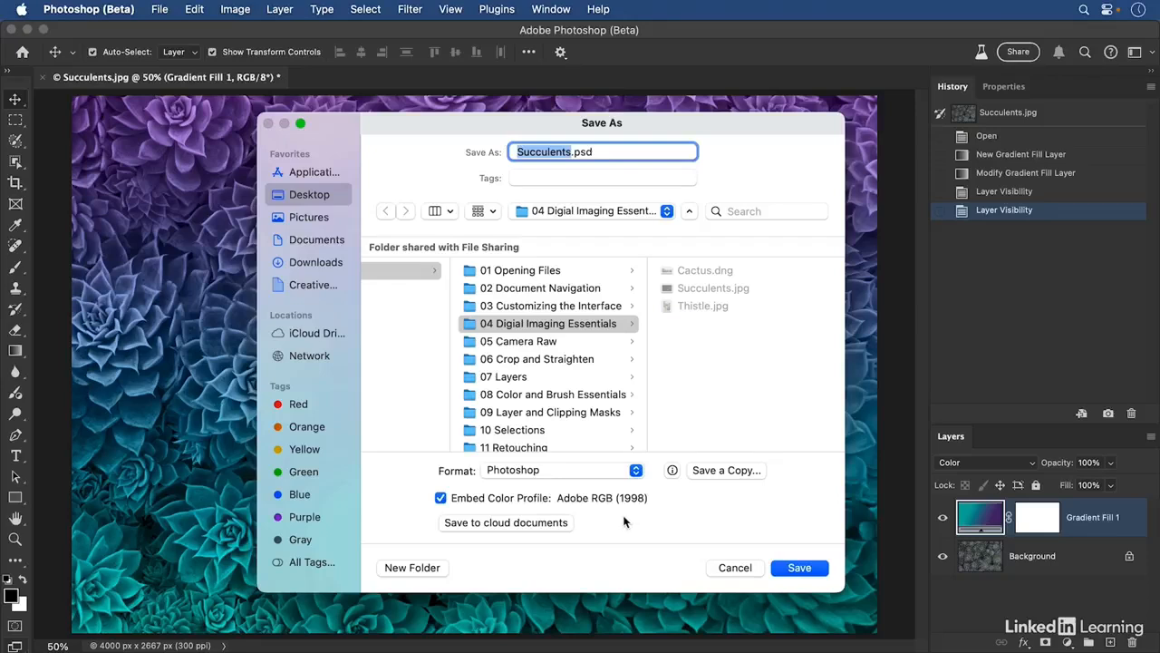
{"action": "left_click", "coordinate": [571, 151]}
{"action": "type", "text": "_"}
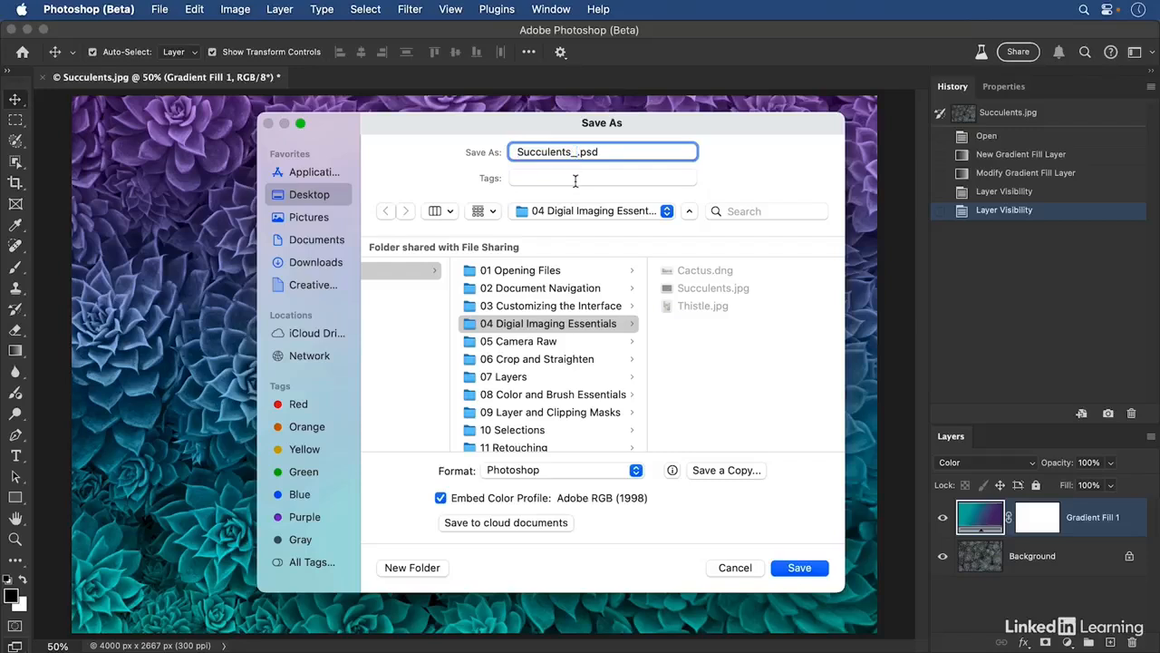
{"action": "type", "text": "ME01"}
{"action": "left_click", "coordinate": [784, 569]}
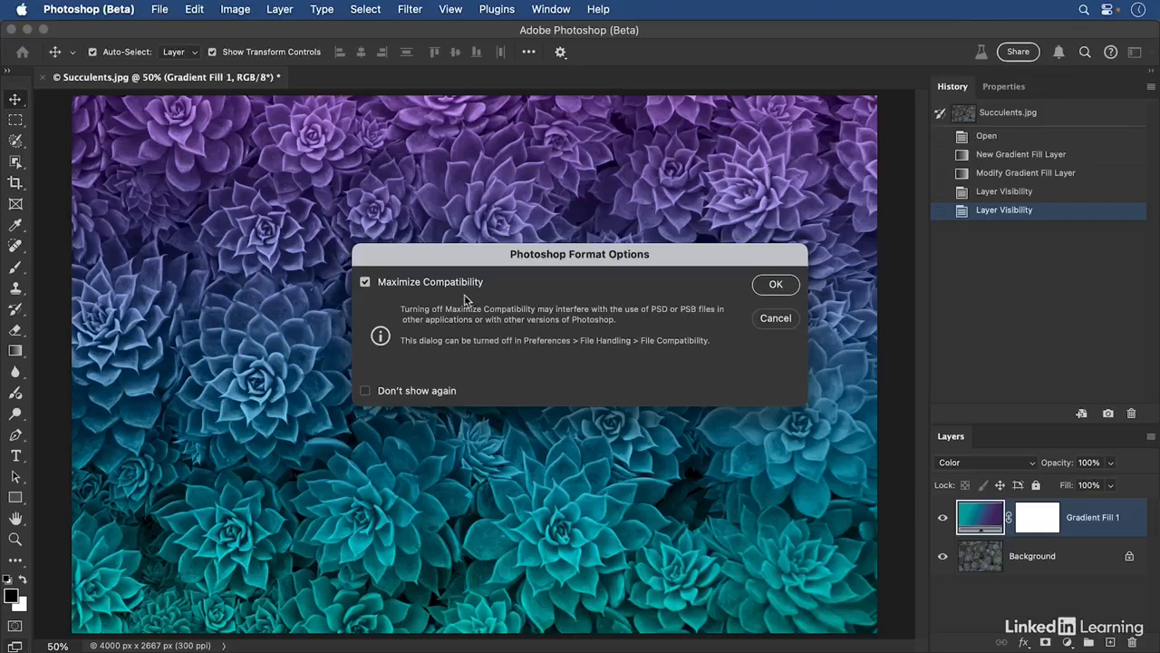
{"action": "left_click", "coordinate": [399, 393]}
{"action": "left_click", "coordinate": [785, 287]}
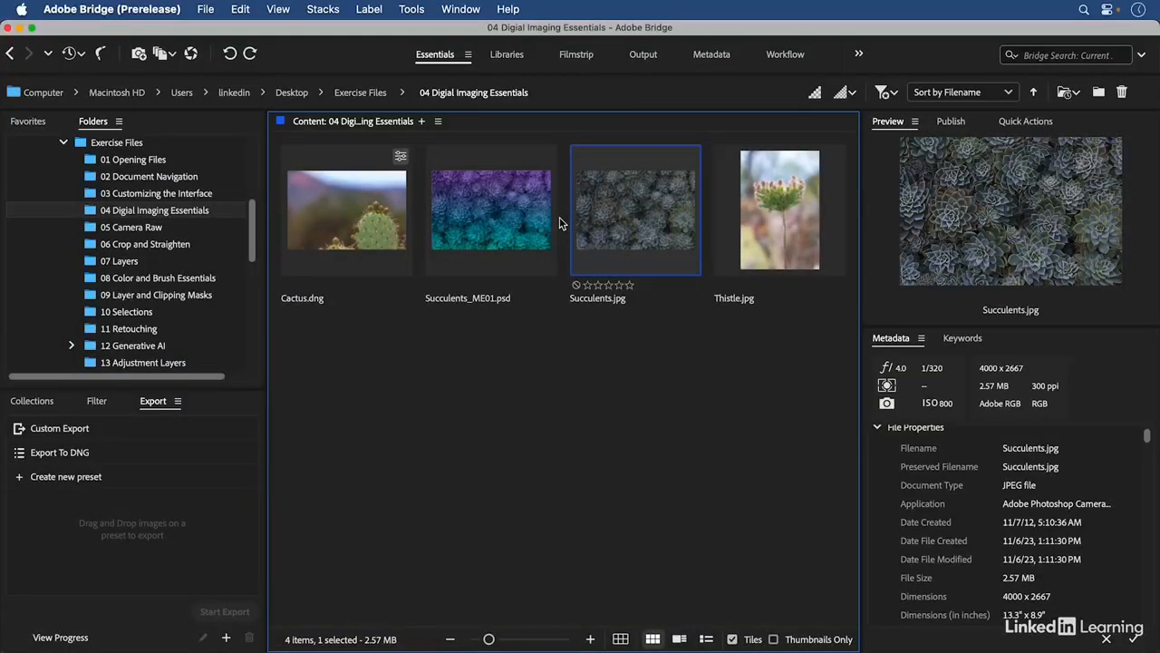
- Select Succulents_ME01.psd in Adobe Bridge and open it in Photoshop
{"action": "left_click", "coordinate": [514, 222]}
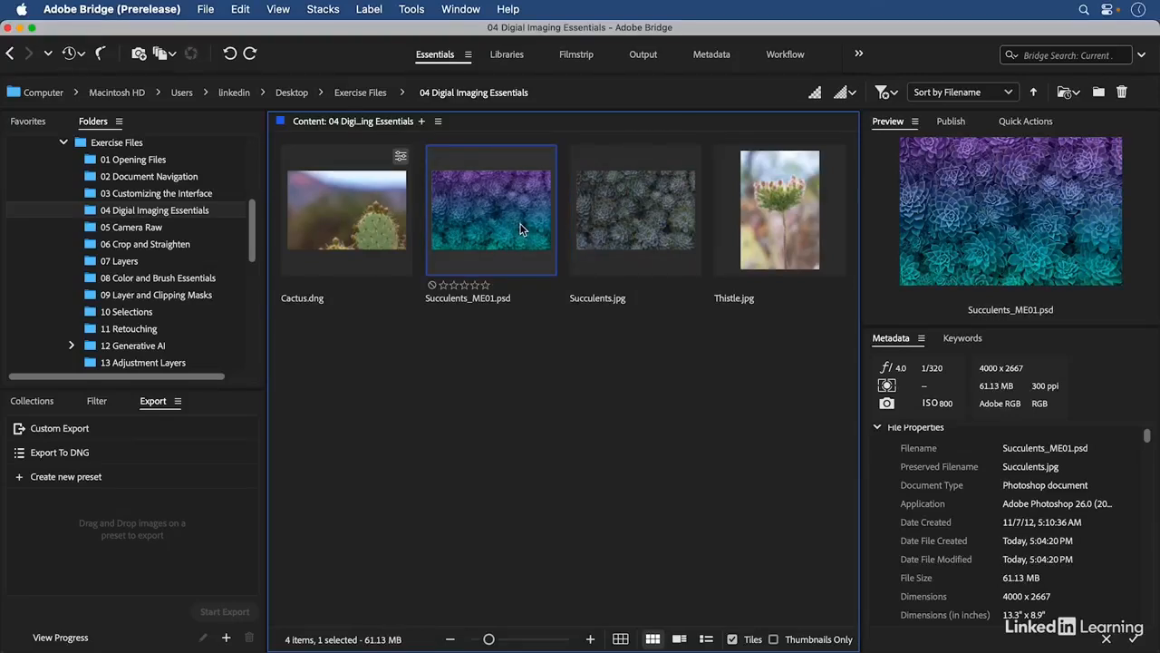
{"action": "double_click", "coordinate": [521, 230]}
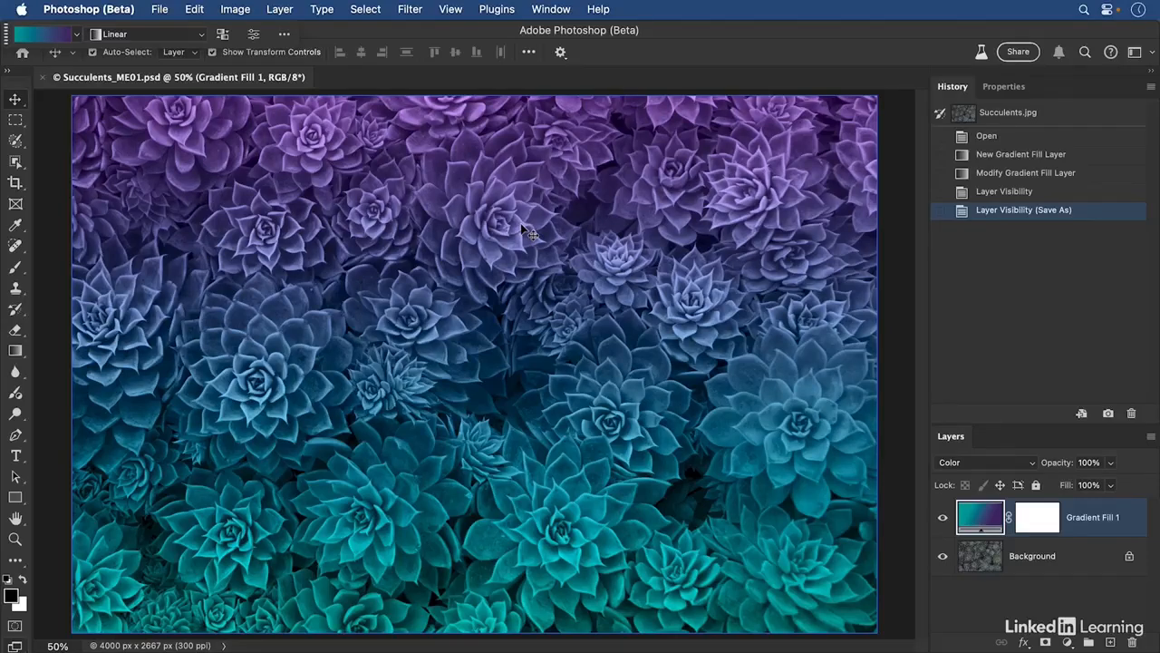
- Edit the gradient fill layer and replace its gradient with the blue-to-pink preset from the Pastels group
{"action": "double_click", "coordinate": [971, 514]}
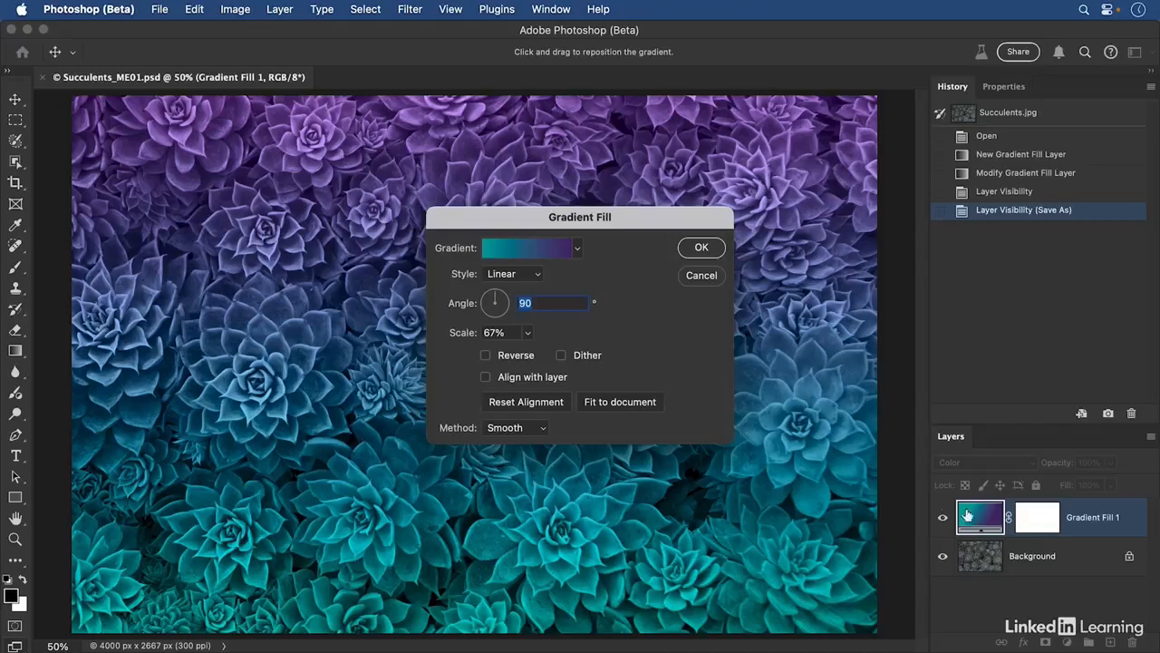
{"action": "left_click", "coordinate": [577, 249]}
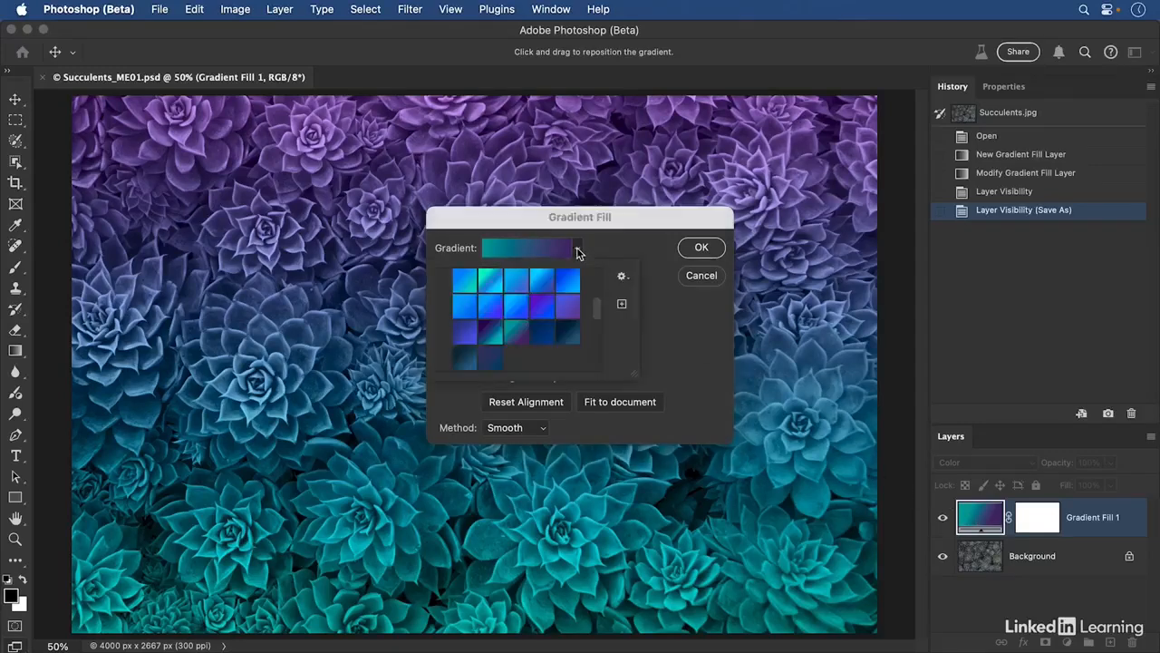
{"action": "scroll", "coordinate": [521, 295], "scroll_direction": "up", "scroll_amount": 5}
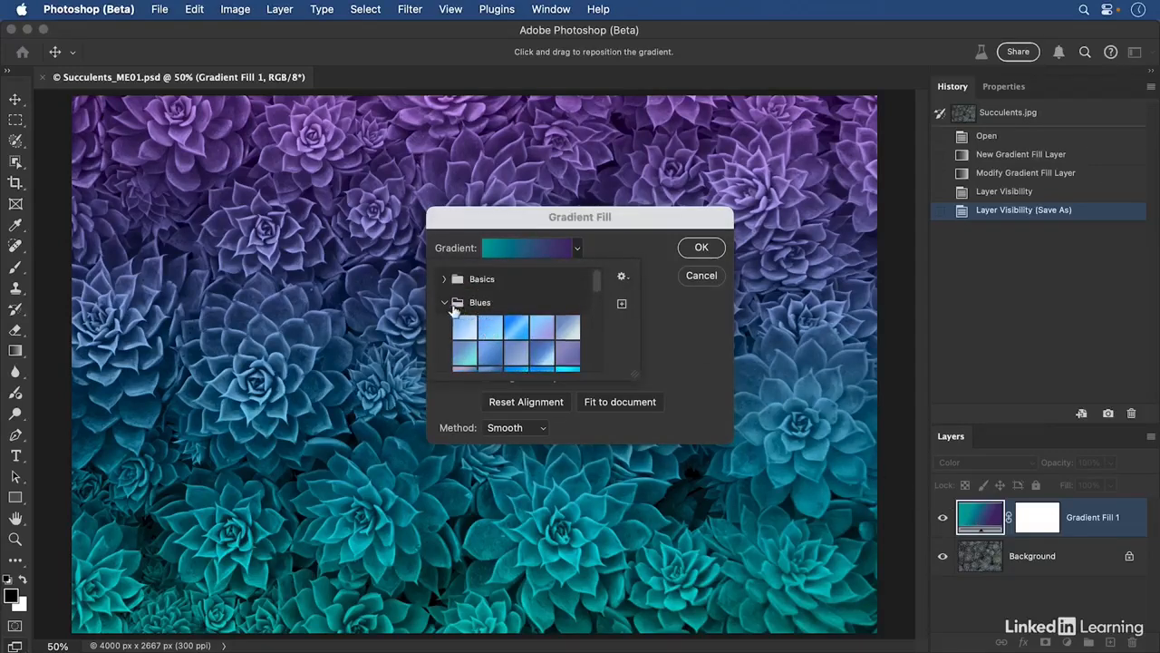
{"action": "left_click", "coordinate": [455, 309]}
{"action": "scroll", "coordinate": [455, 314], "scroll_direction": "down", "scroll_amount": 1}
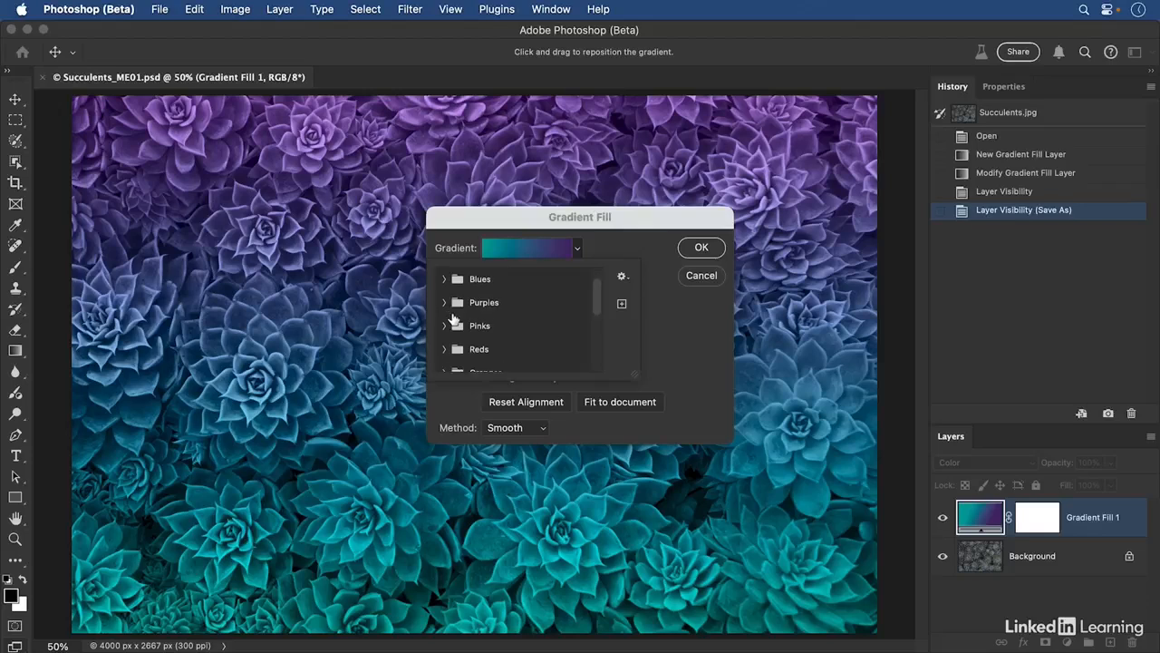
{"action": "scroll", "coordinate": [453, 319], "scroll_direction": "down", "scroll_amount": 5}
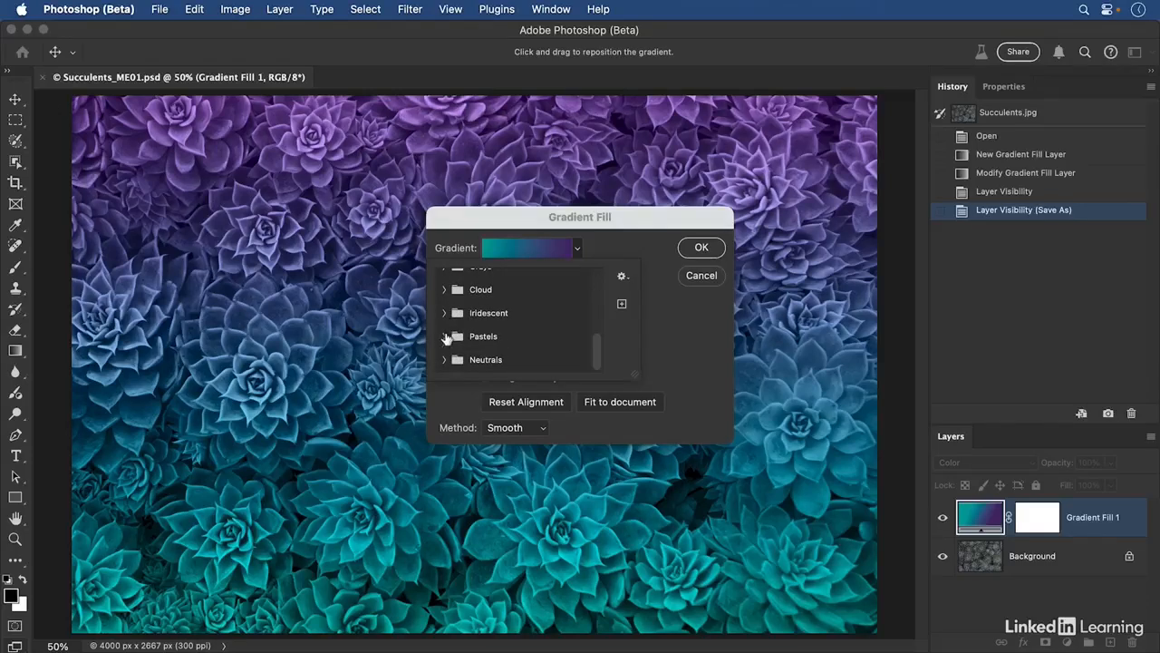
{"action": "left_click", "coordinate": [448, 336]}
{"action": "scroll", "coordinate": [449, 337], "scroll_direction": "down", "scroll_amount": 1}
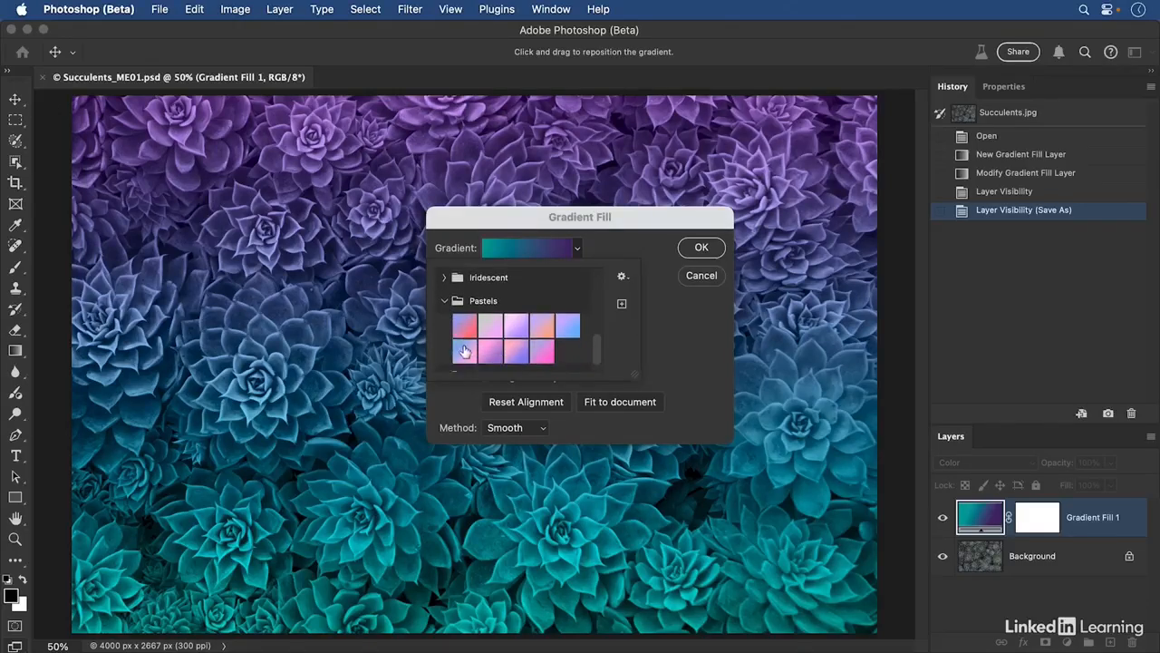
{"action": "left_click", "coordinate": [463, 352]}
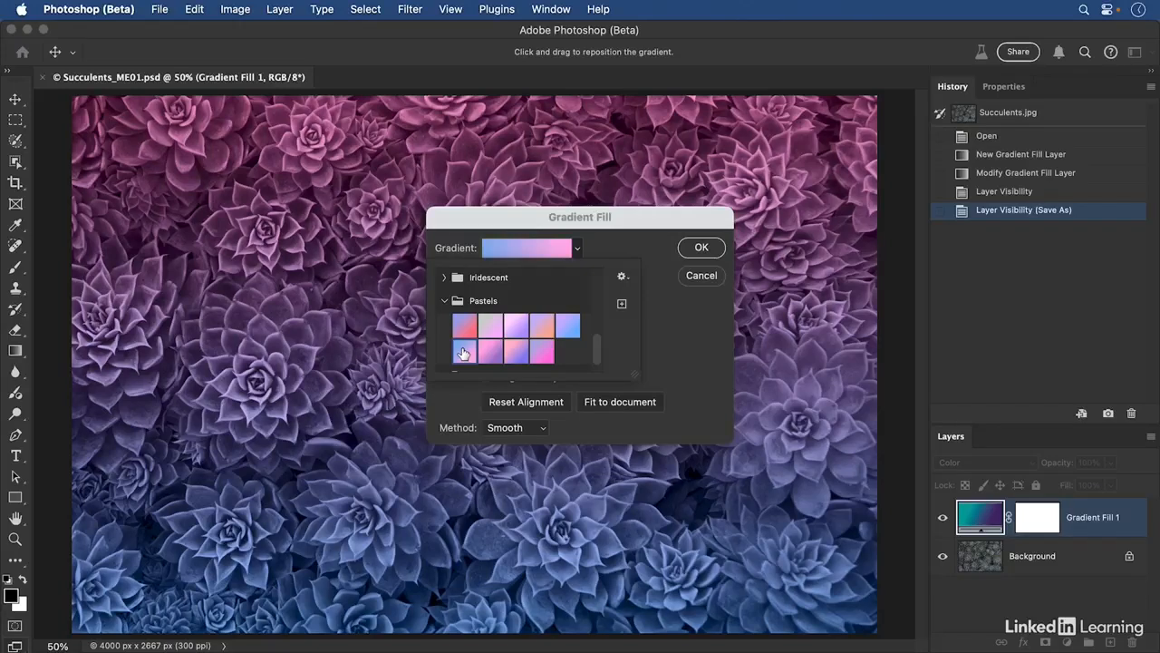
{"action": "key", "text": "Return"}
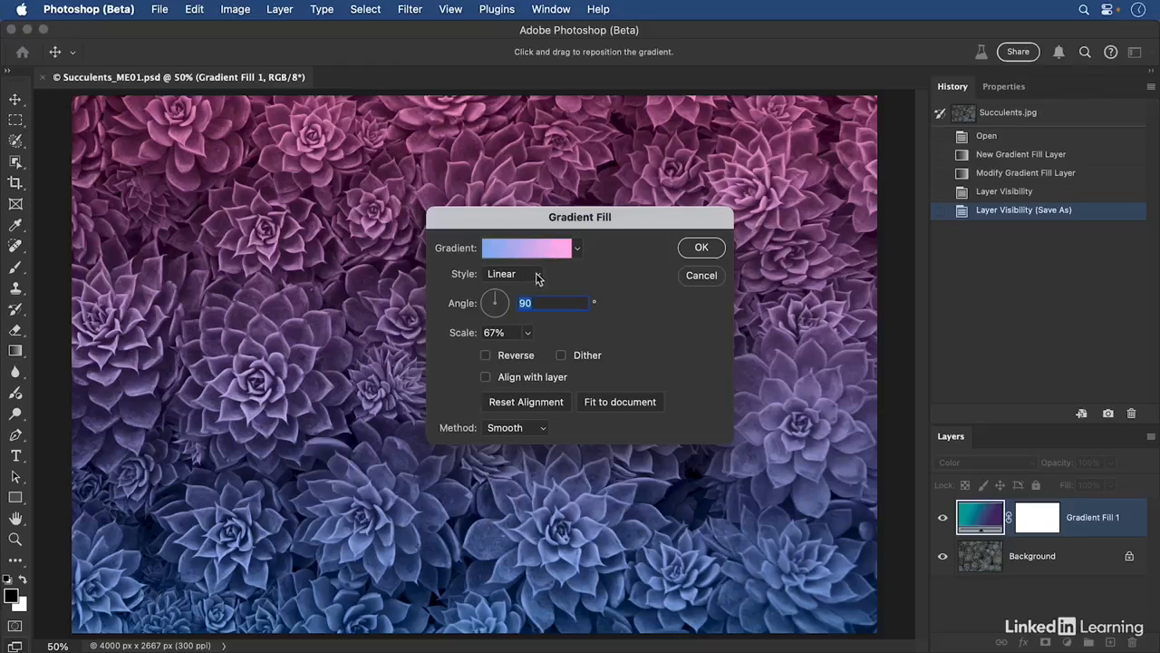
- Set the gradient fill to Radial and Reverse, and reposition its pink center near the middle of the image
{"action": "left_click", "coordinate": [538, 275]}
{"action": "left_click", "coordinate": [504, 290]}
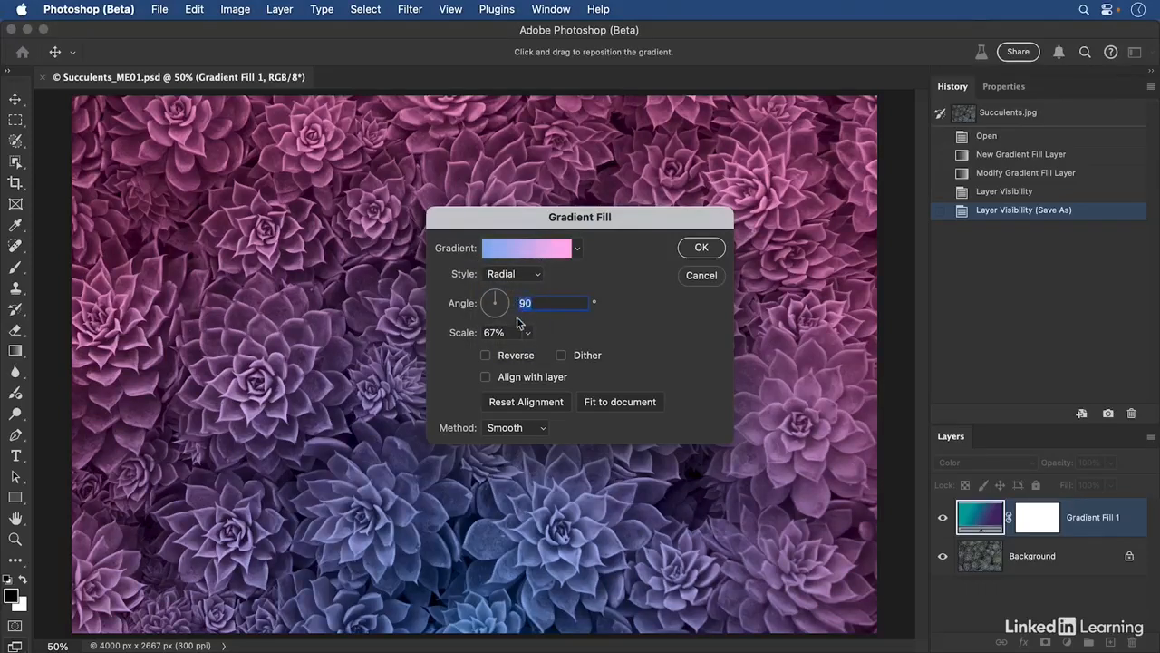
{"action": "left_click", "coordinate": [487, 357]}
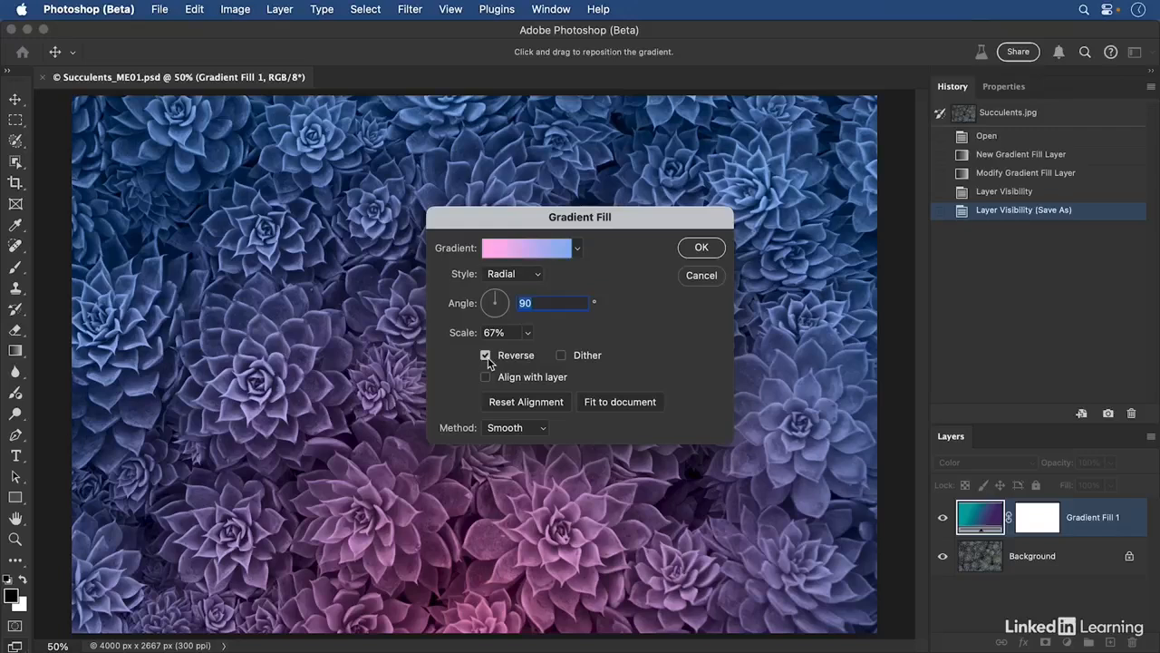
{"action": "left_click_drag", "start_coordinate": [468, 539], "coordinate": [445, 472]}
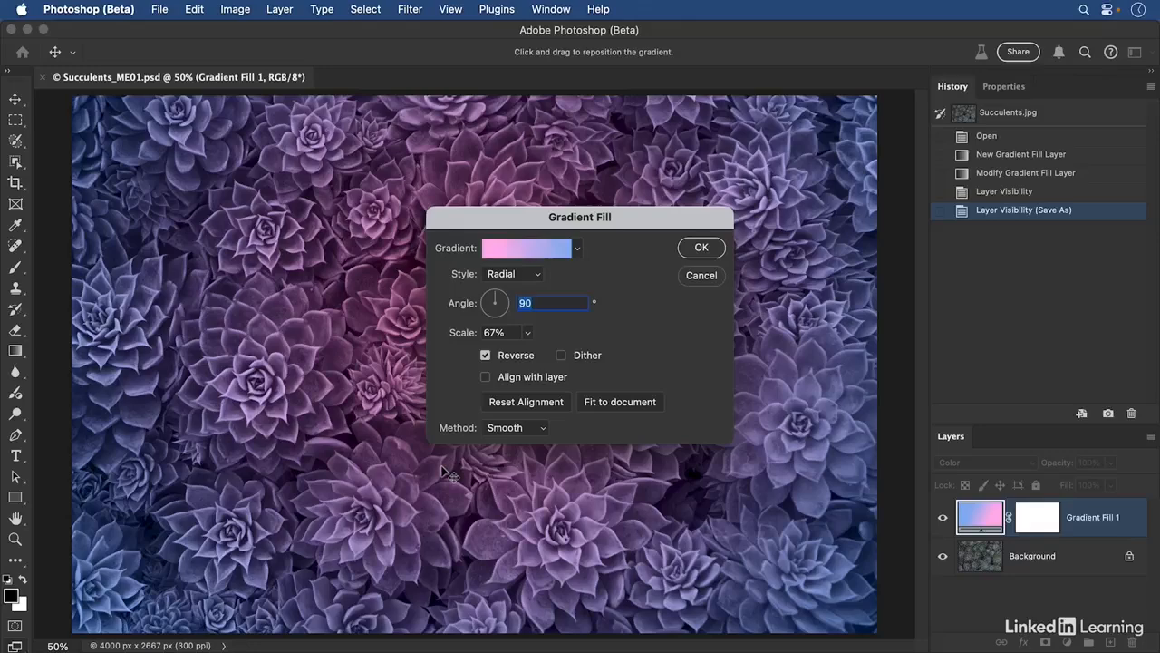
{"action": "left_click", "coordinate": [699, 252]}
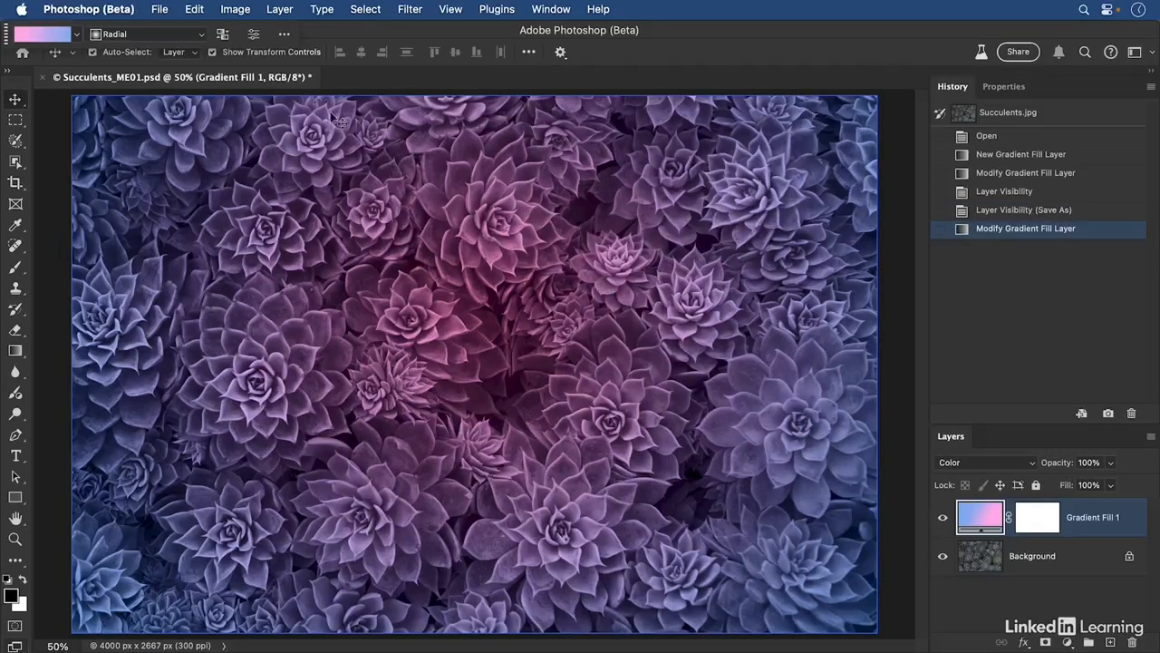
- Save the document under the new name Succulents_ME02.psd in Photoshop format in the 04 Digial Imaging Essentials folder
{"action": "left_click", "coordinate": [159, 10]}
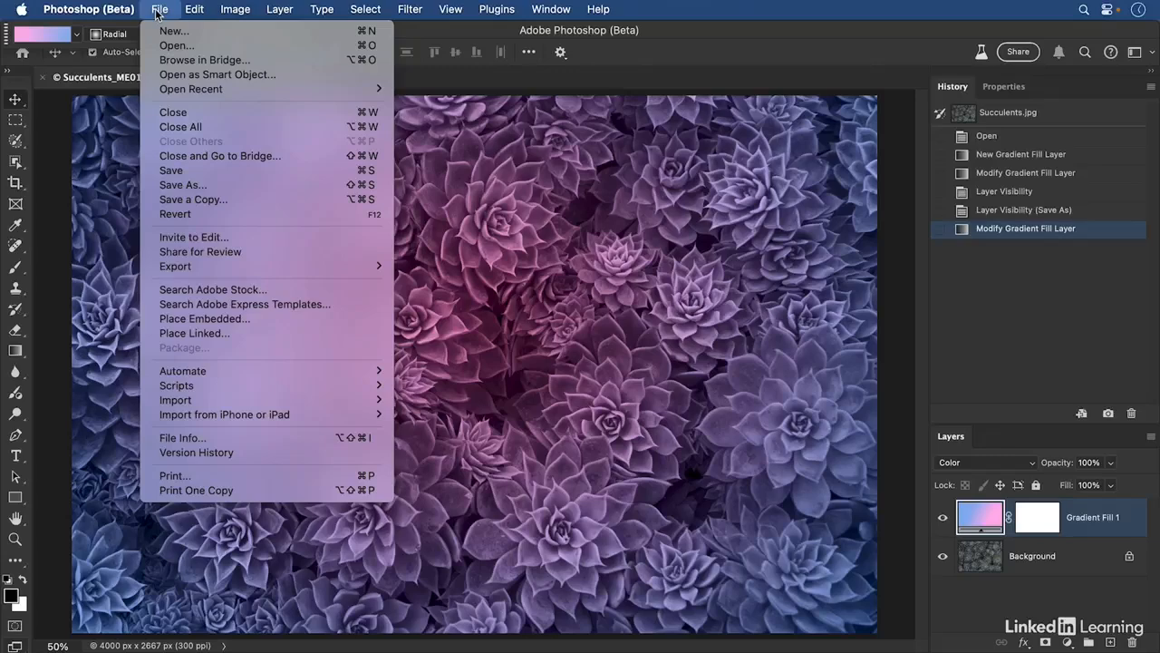
{"action": "left_click", "coordinate": [533, 258]}
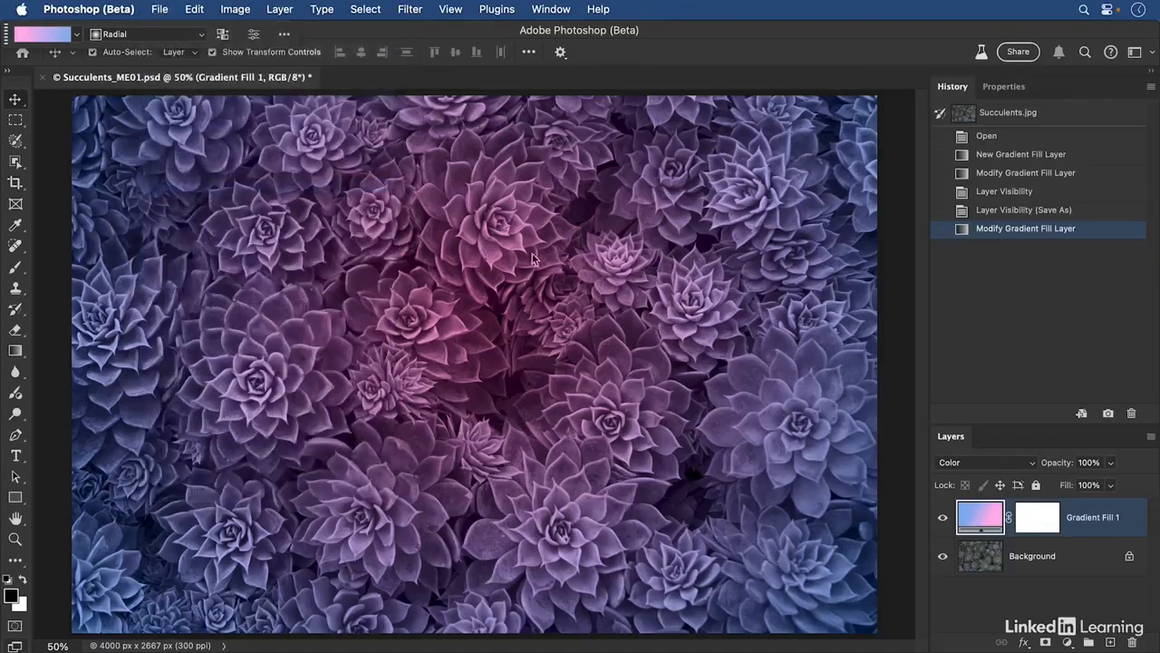
{"action": "left_click", "coordinate": [605, 154]}
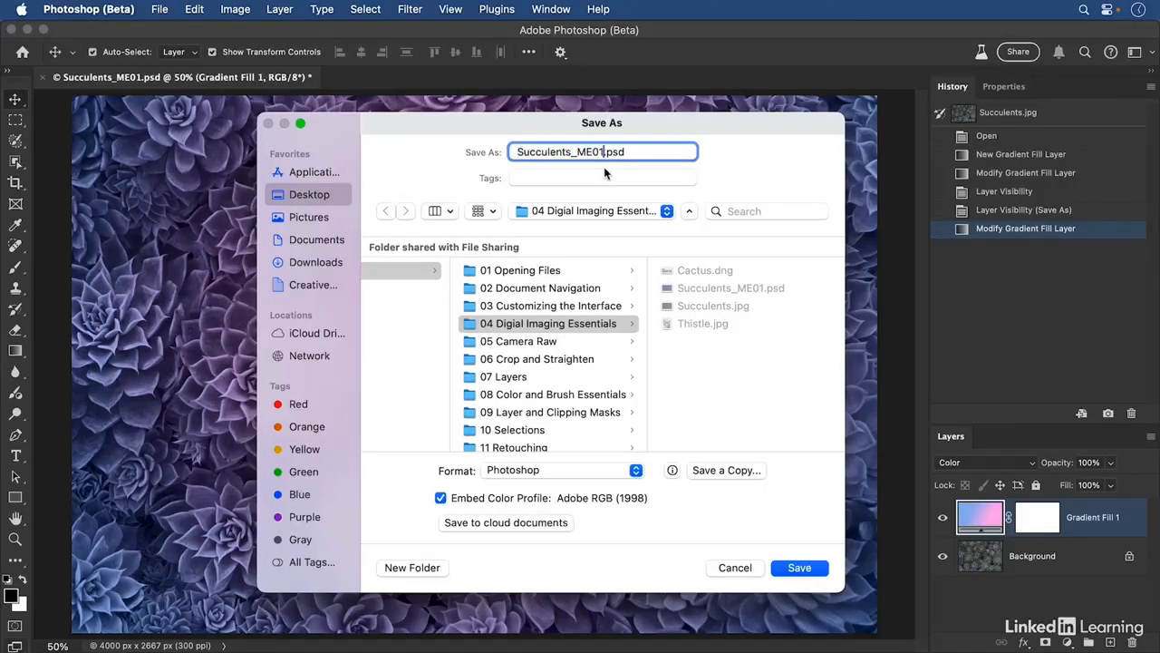
{"action": "key", "text": "BackSpace"}
{"action": "type", "text": "2"}
{"action": "left_click", "coordinate": [785, 569]}
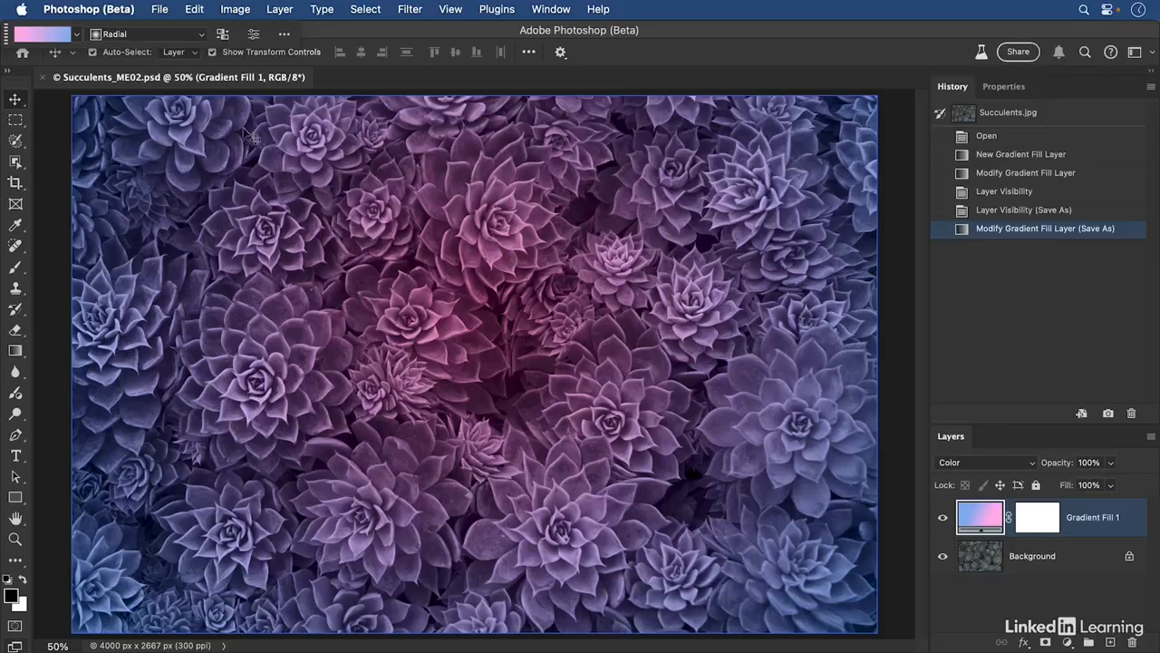
{"action": "left_click", "coordinate": [167, 16]}
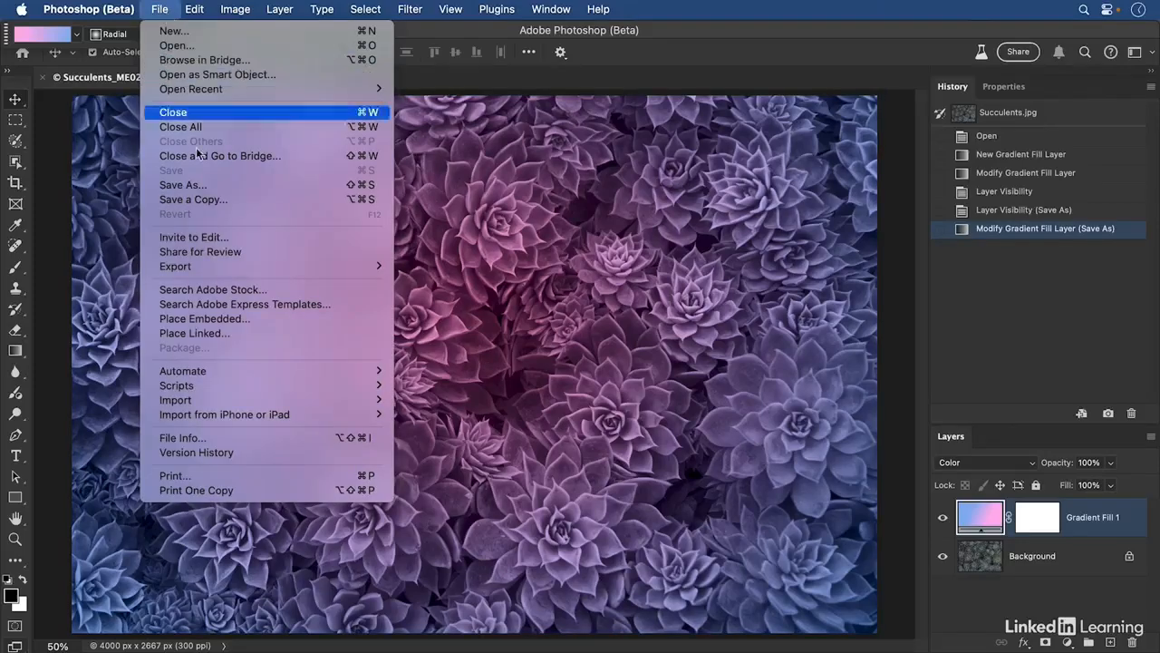
{"action": "left_click", "coordinate": [229, 203]}
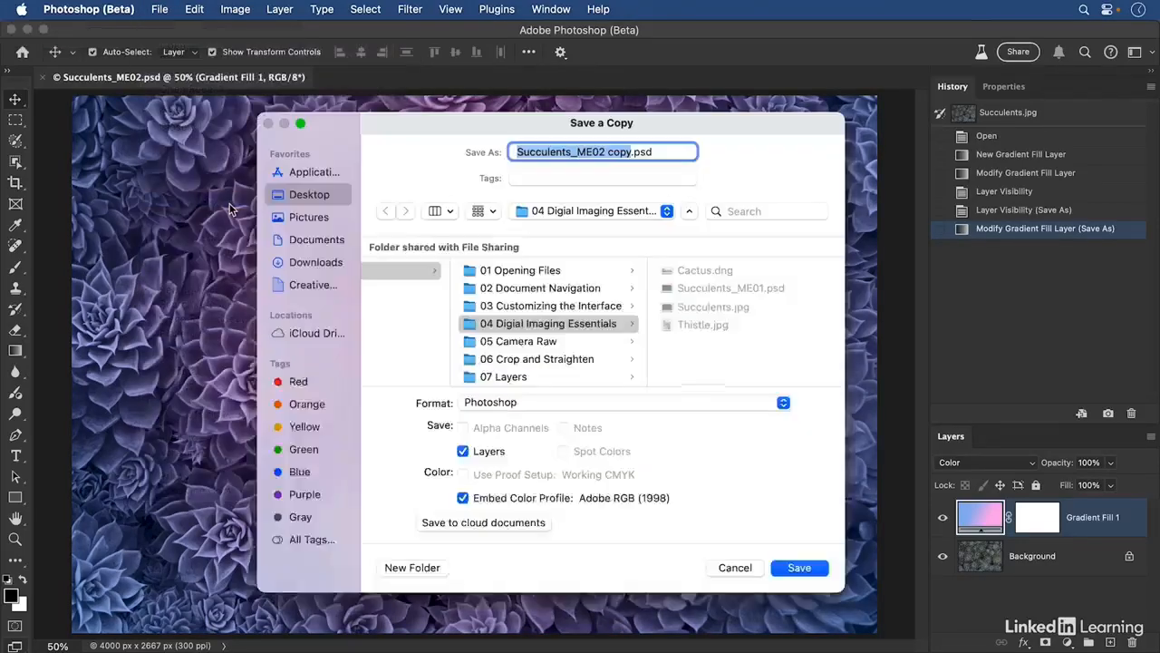
{"action": "left_click", "coordinate": [523, 402]}
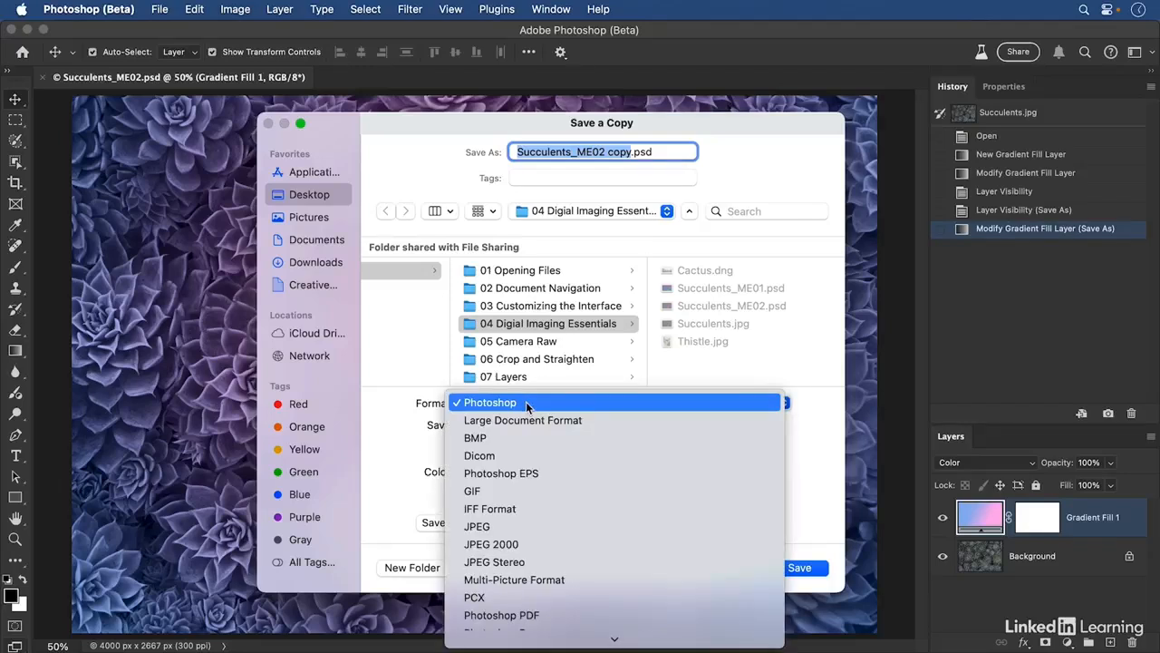
{"action": "left_click", "coordinate": [539, 525]}
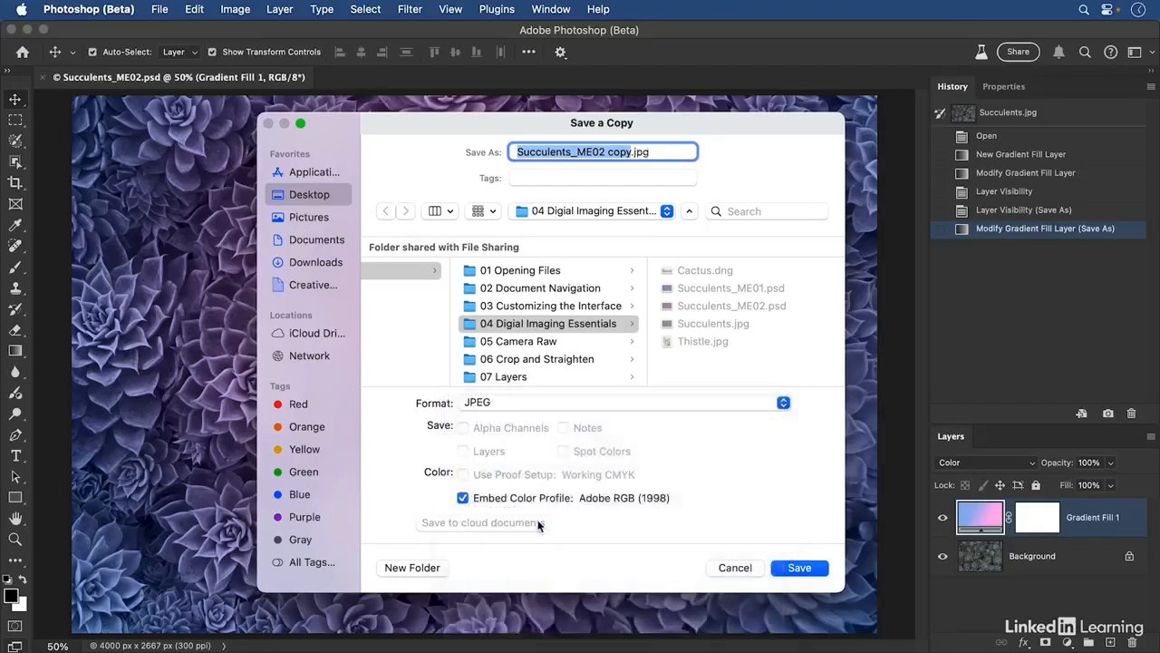
{"action": "left_click", "coordinate": [749, 571]}
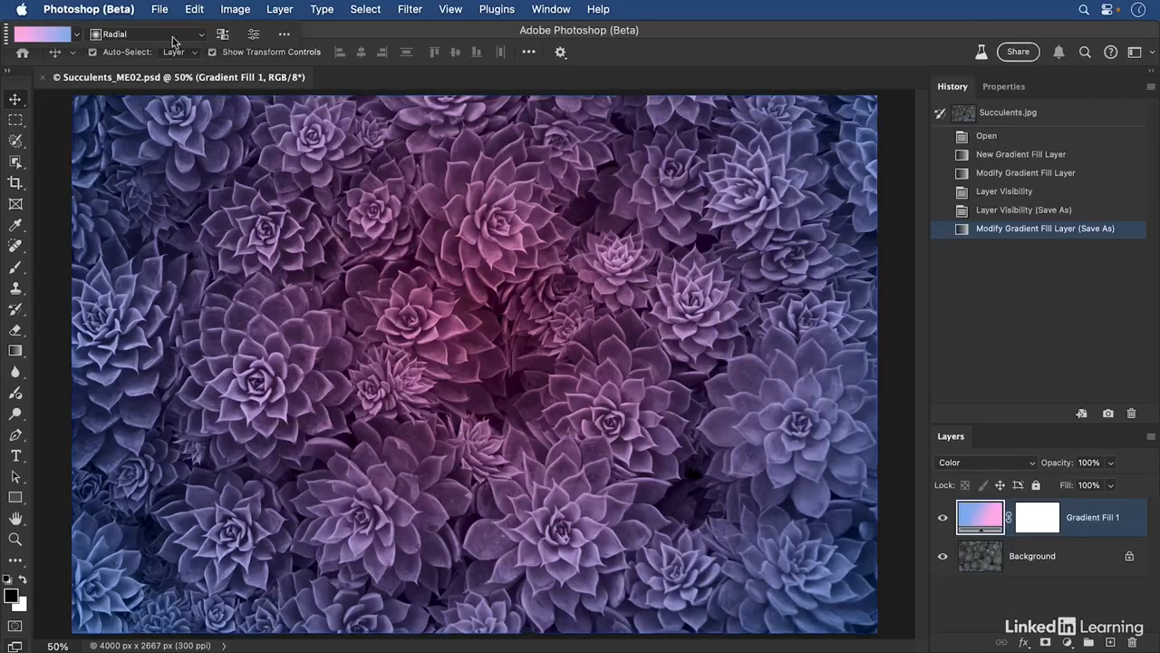
- Set up an Export As of the image in JPG format with quality 7 and an image width of 2000 px
{"action": "left_click", "coordinate": [159, 10]}
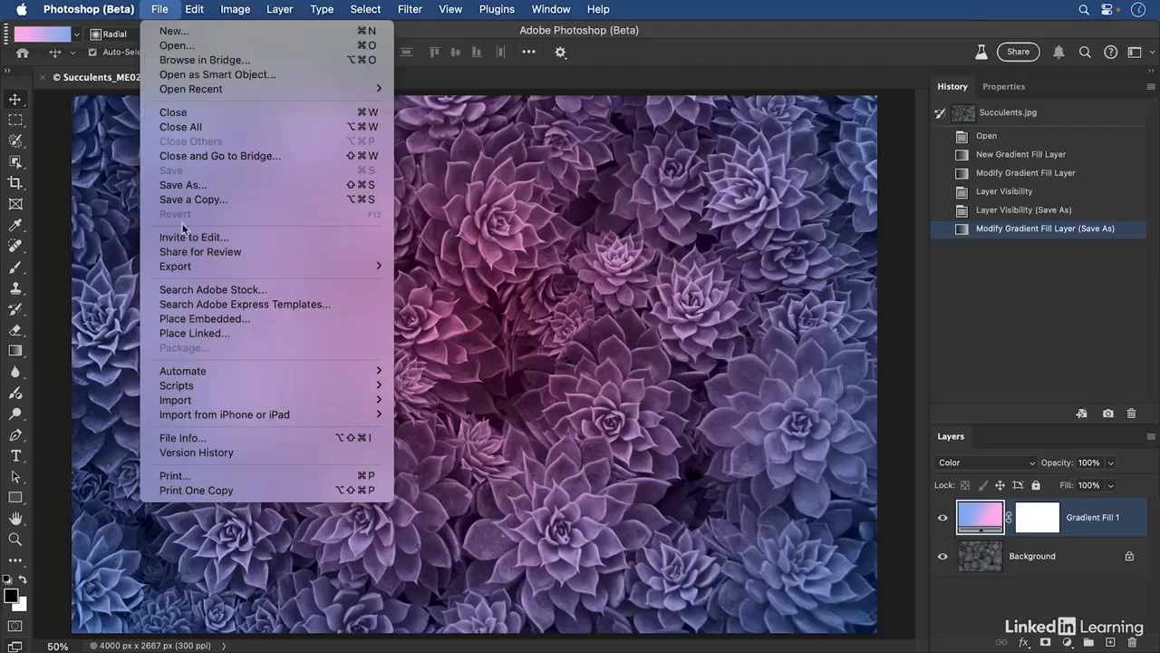
{"action": "mouse_move", "coordinate": [172, 270]}
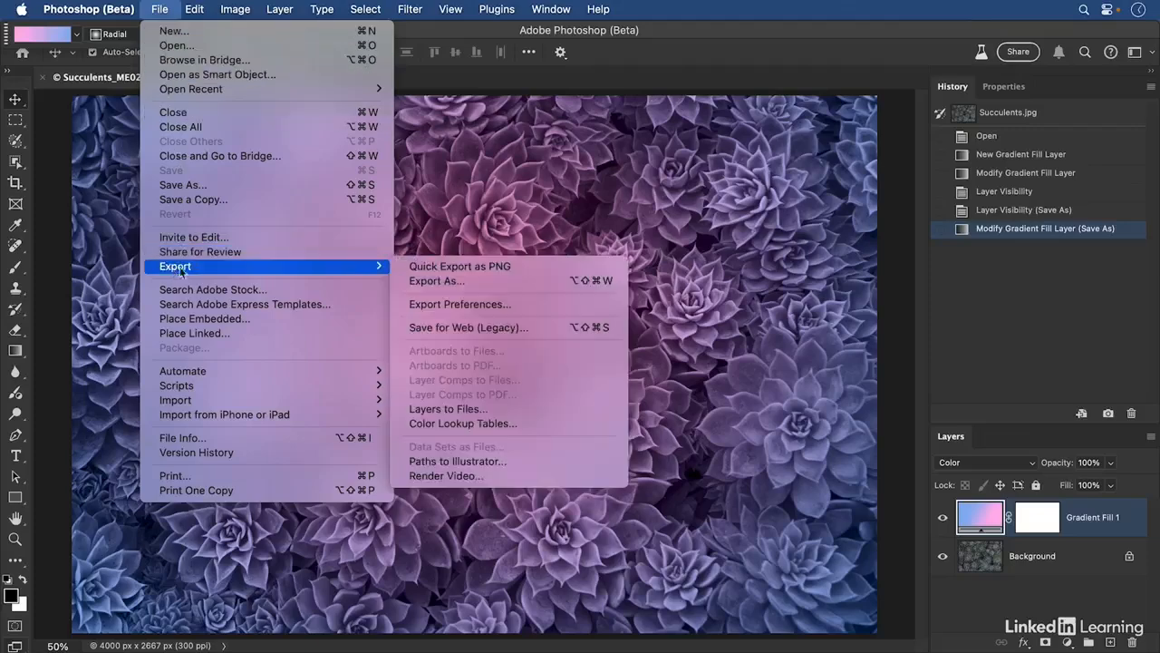
{"action": "left_click", "coordinate": [470, 284]}
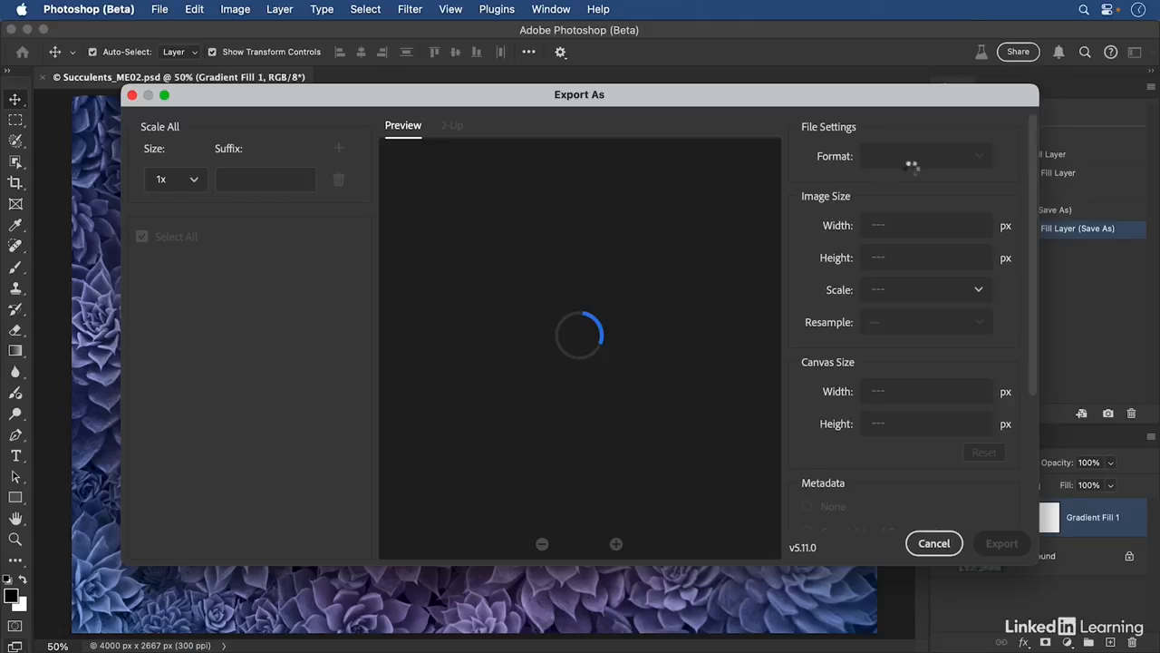
{"action": "left_click", "coordinate": [928, 158]}
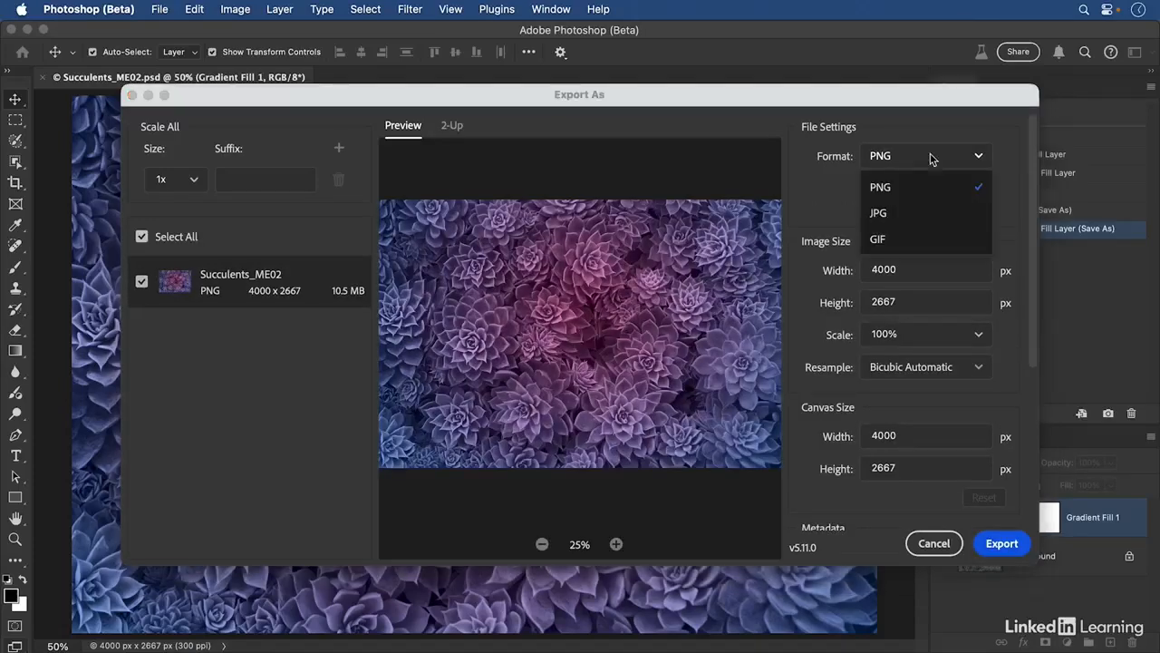
{"action": "left_click", "coordinate": [911, 212]}
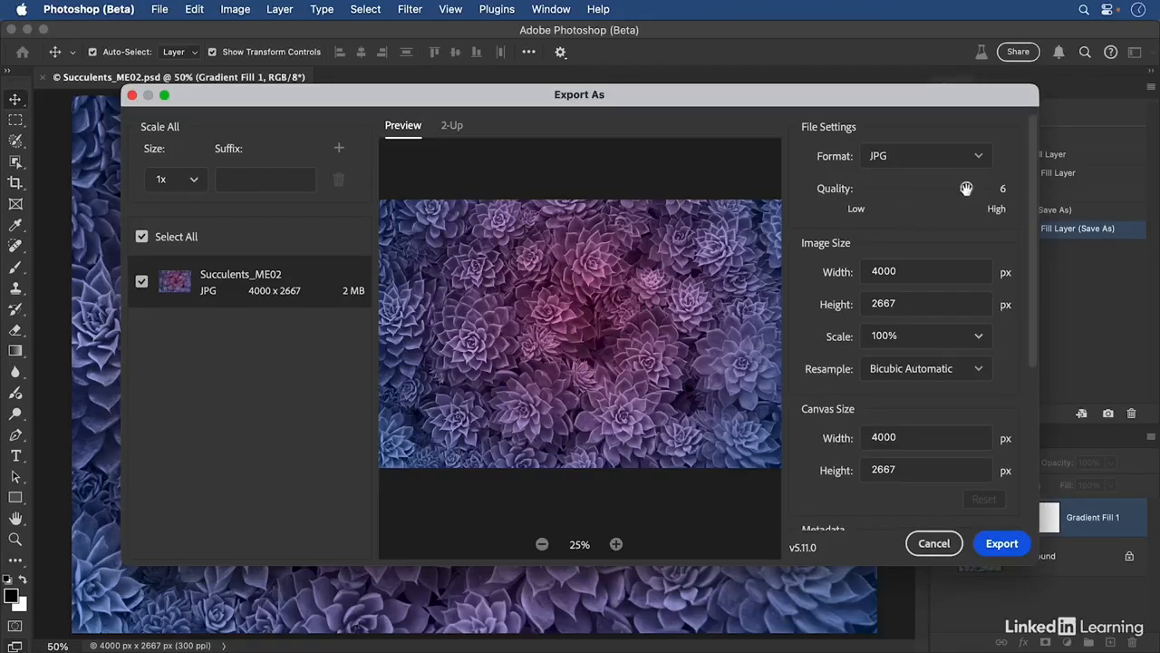
{"action": "left_click_drag", "start_coordinate": [966, 189], "coordinate": [987, 189]}
{"action": "left_click_drag", "start_coordinate": [910, 272], "coordinate": [857, 269]}
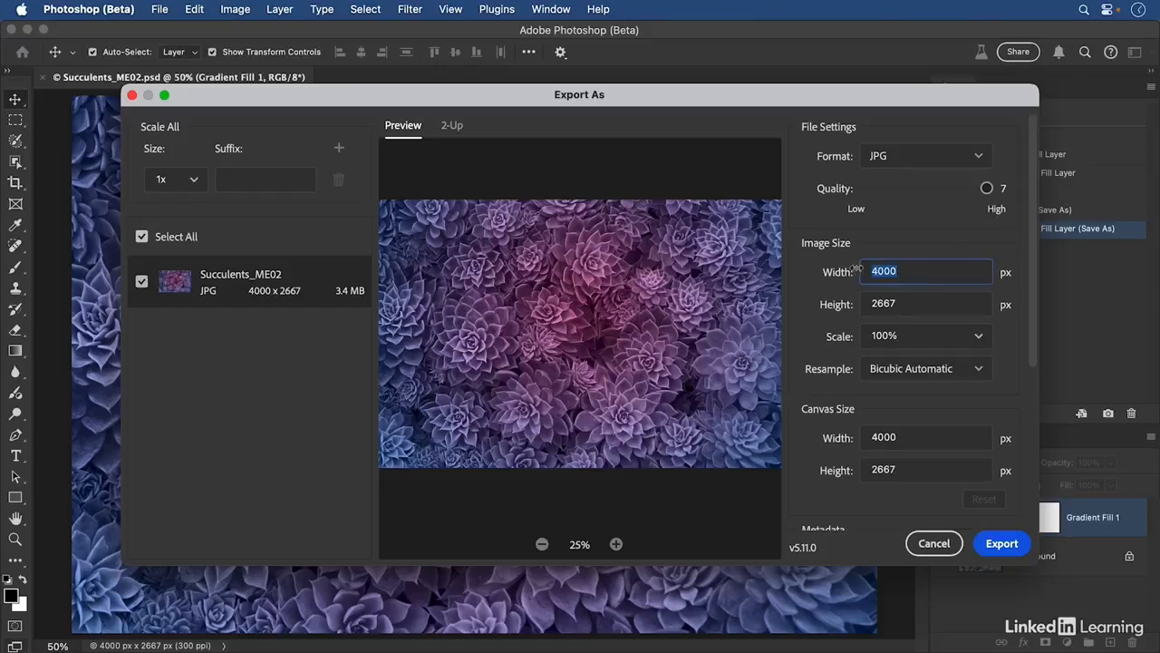
{"action": "type", "text": "2000"}
{"action": "key", "text": "Tab"}
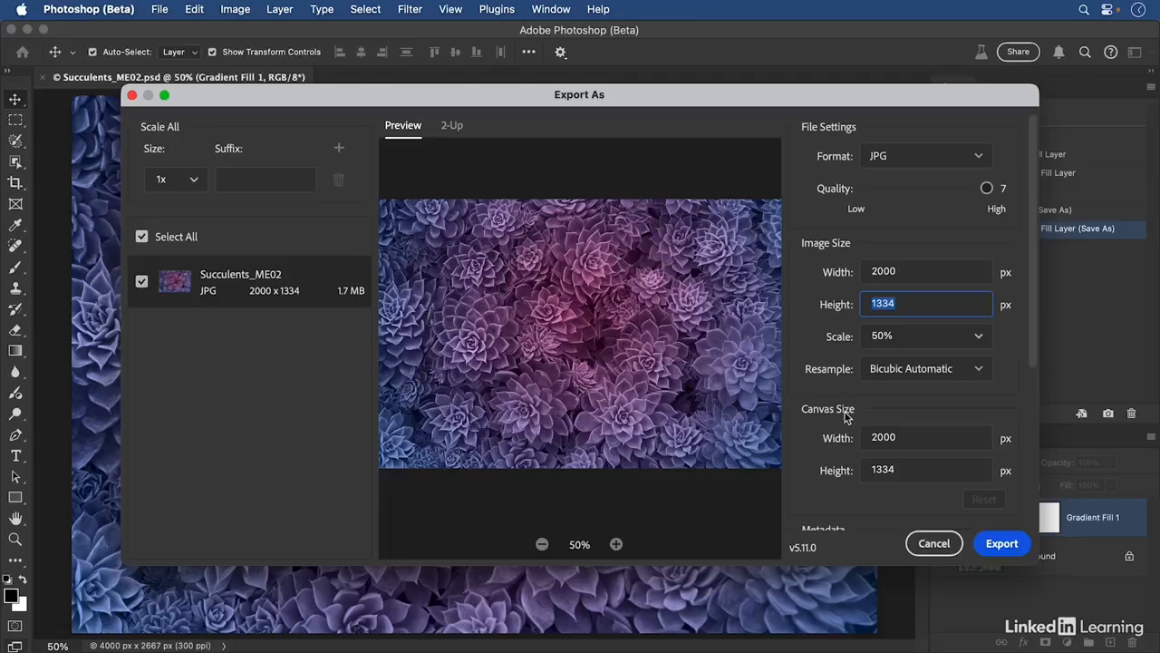
- Include Copyright and Contact Info as metadata in the export settings, and check the color space options
{"action": "scroll", "coordinate": [840, 427], "scroll_direction": "down", "scroll_amount": 5}
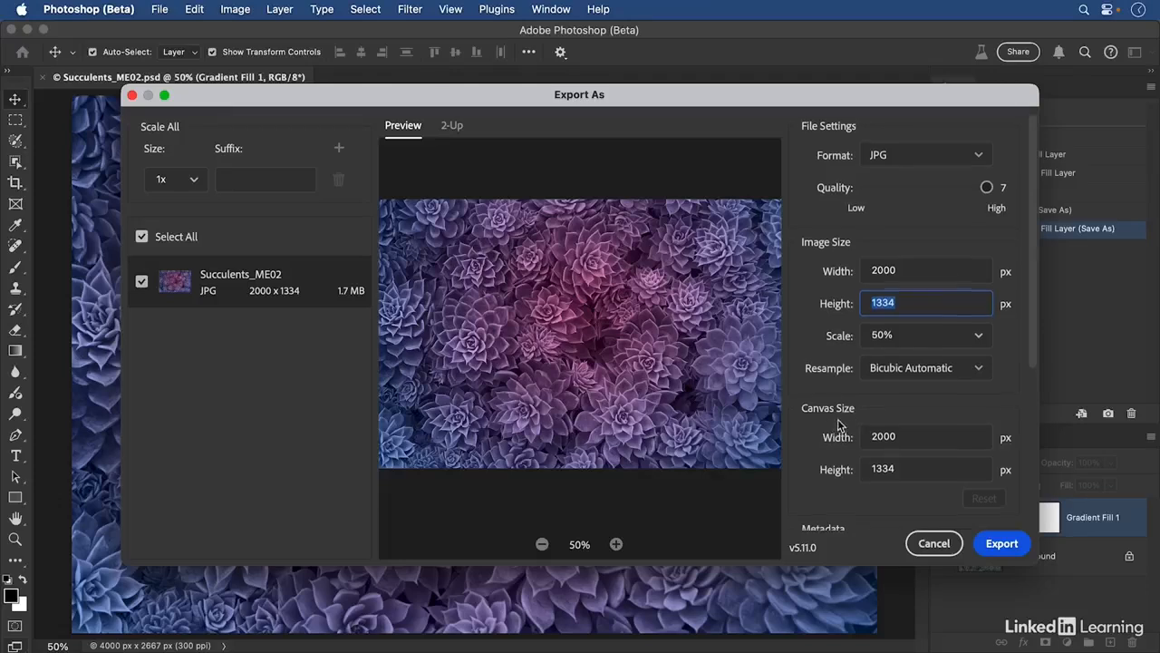
{"action": "scroll", "coordinate": [840, 384], "scroll_direction": "down", "scroll_amount": 2}
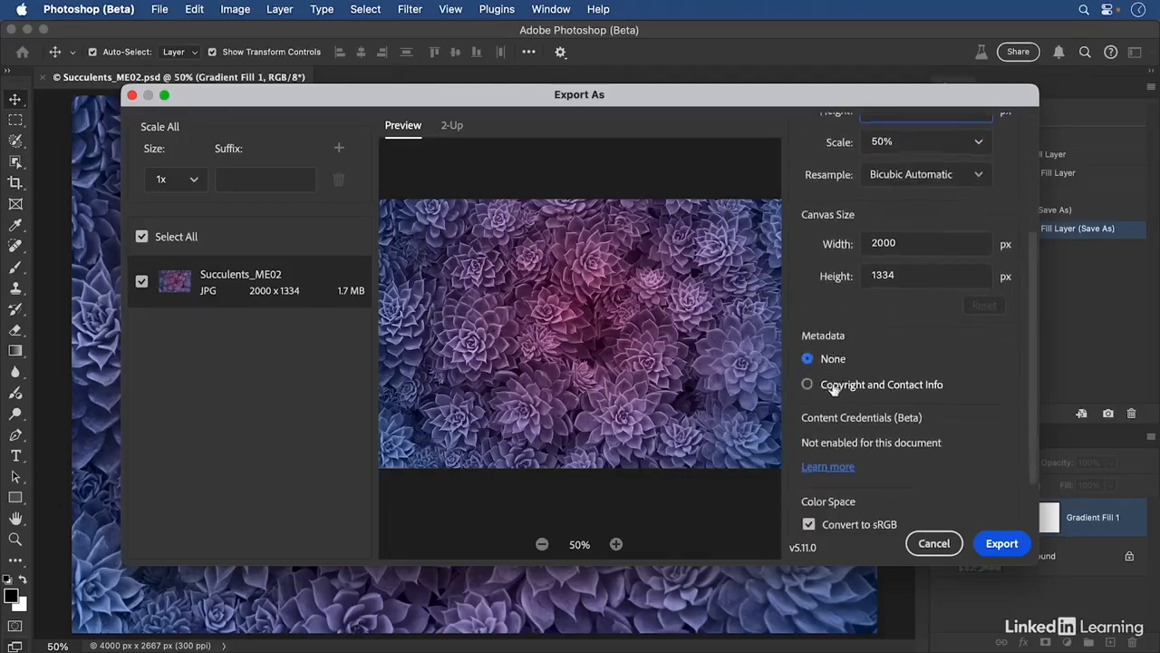
{"action": "left_click", "coordinate": [806, 384]}
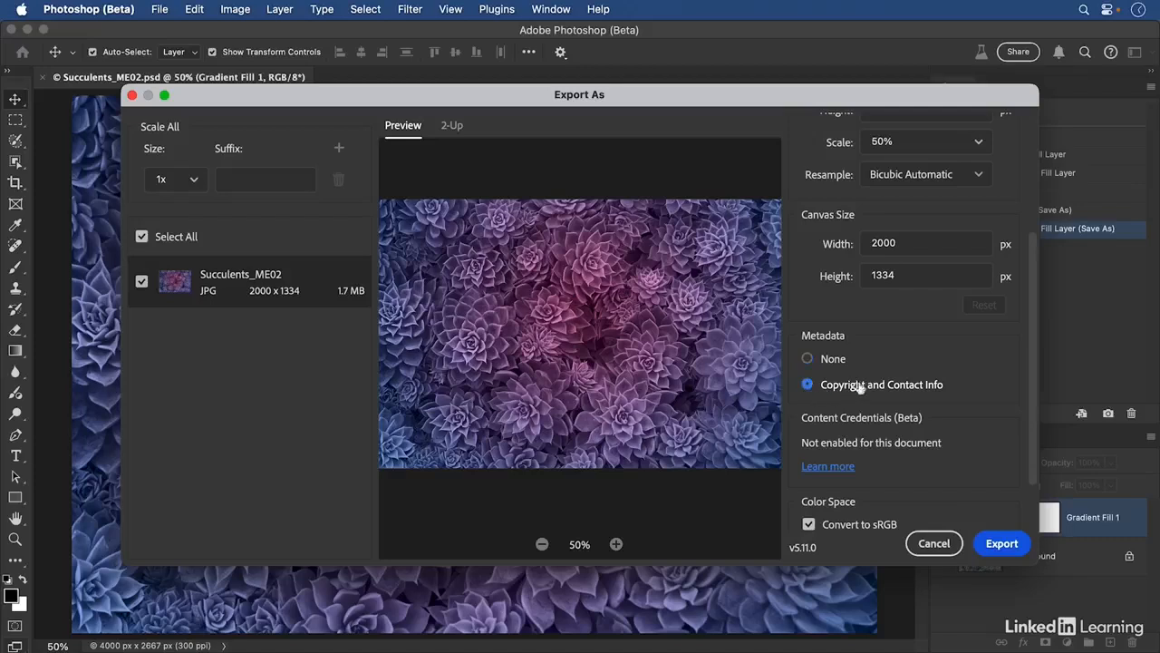
{"action": "scroll", "coordinate": [863, 386], "scroll_direction": "down", "scroll_amount": 2}
{"action": "scroll", "coordinate": [867, 385], "scroll_direction": "down", "scroll_amount": 2}
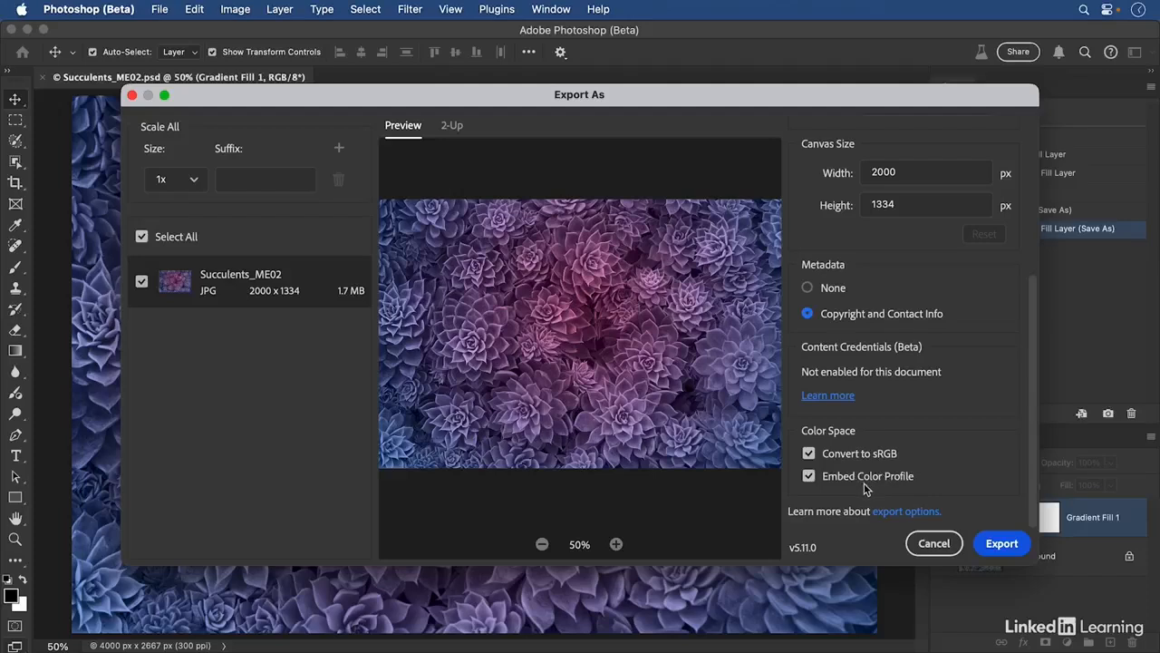
- Export the JPG as Succulents_ME02_2000px into the 04 Digial Imaging Essentials folder
{"action": "left_click", "coordinate": [1002, 543]}
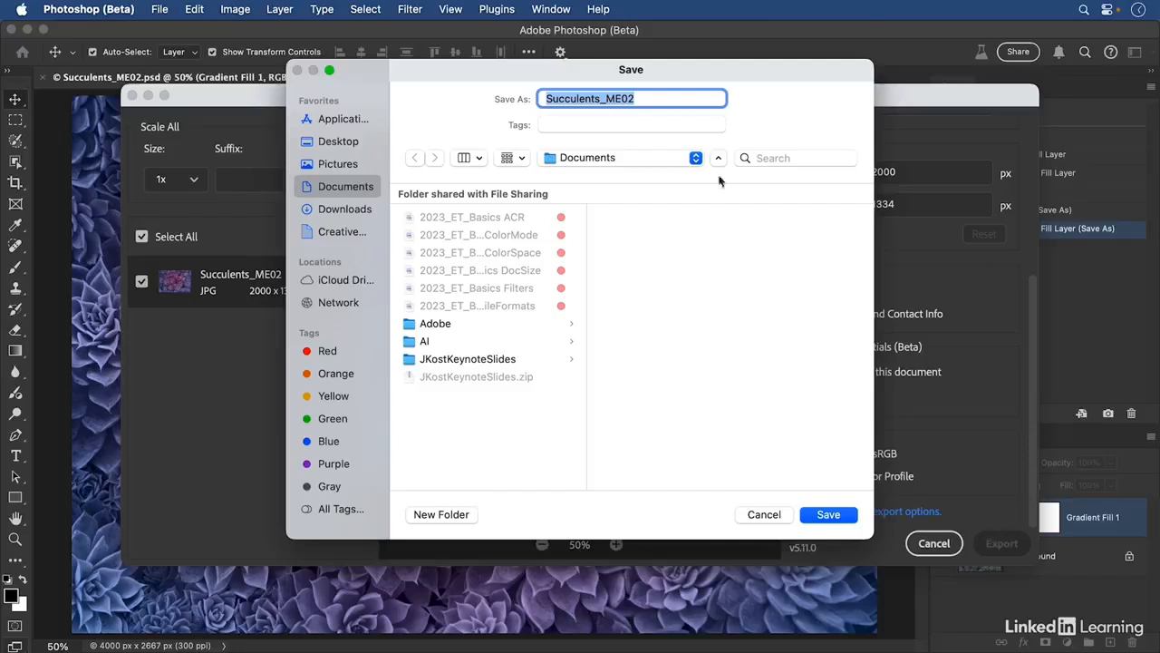
{"action": "left_click", "coordinate": [647, 99]}
{"action": "type", "text": "_"}
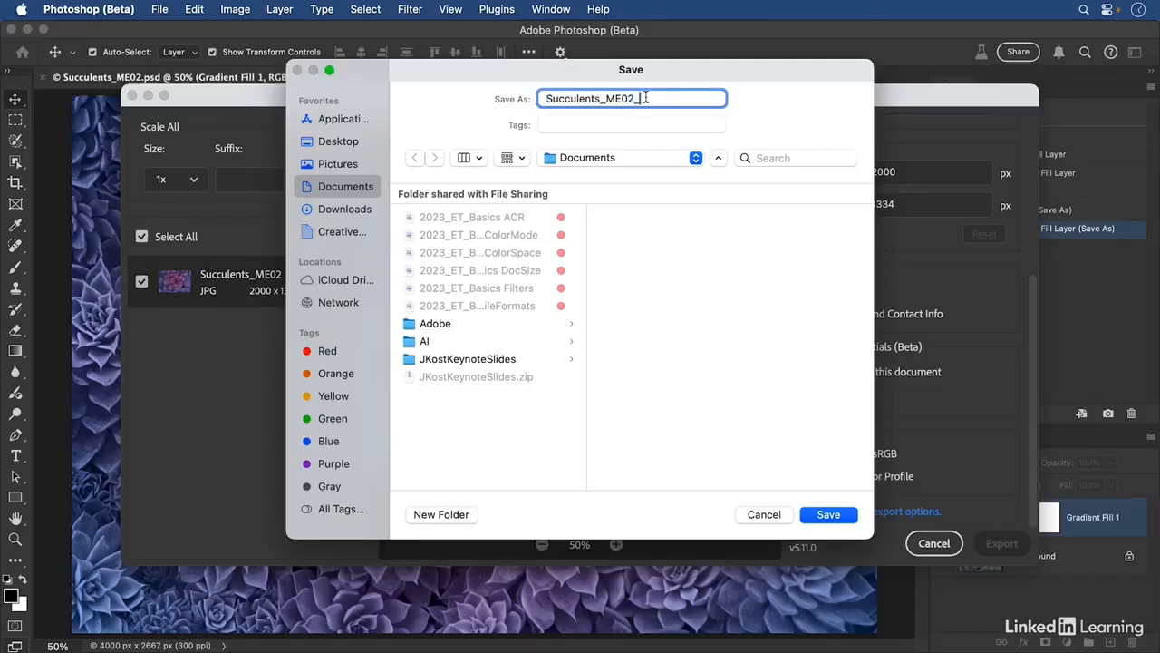
{"action": "type", "text": "l"}
{"action": "key", "text": "BackSpace"}
{"action": "type", "text": "2000px"}
{"action": "left_click", "coordinate": [630, 158]}
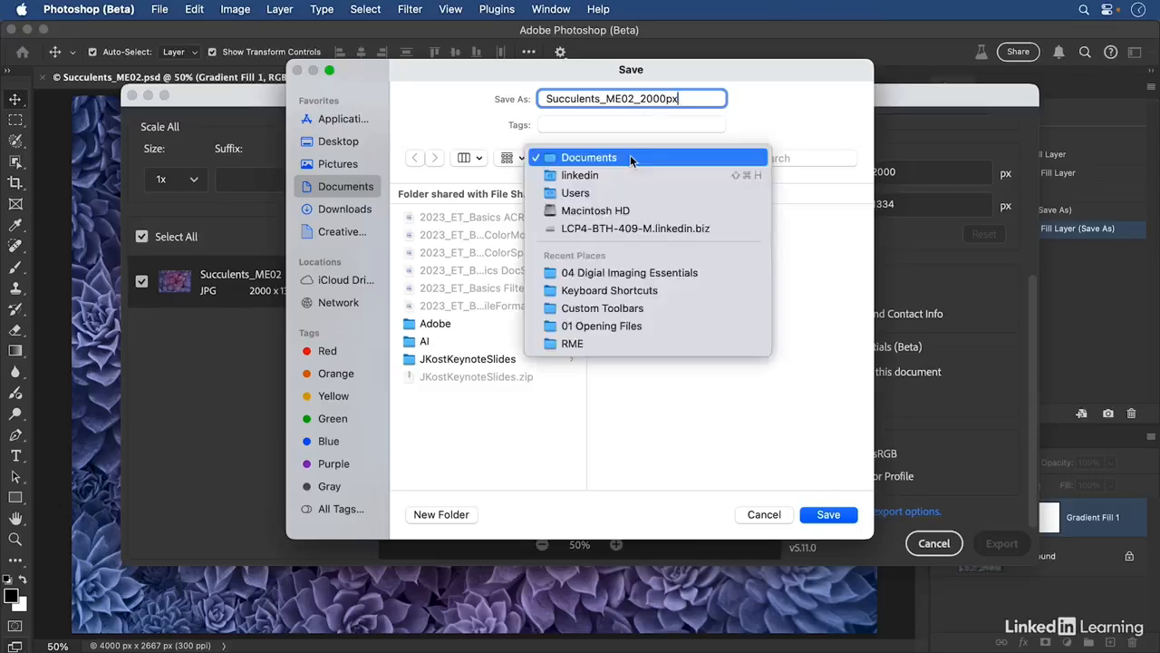
{"action": "left_click", "coordinate": [659, 271]}
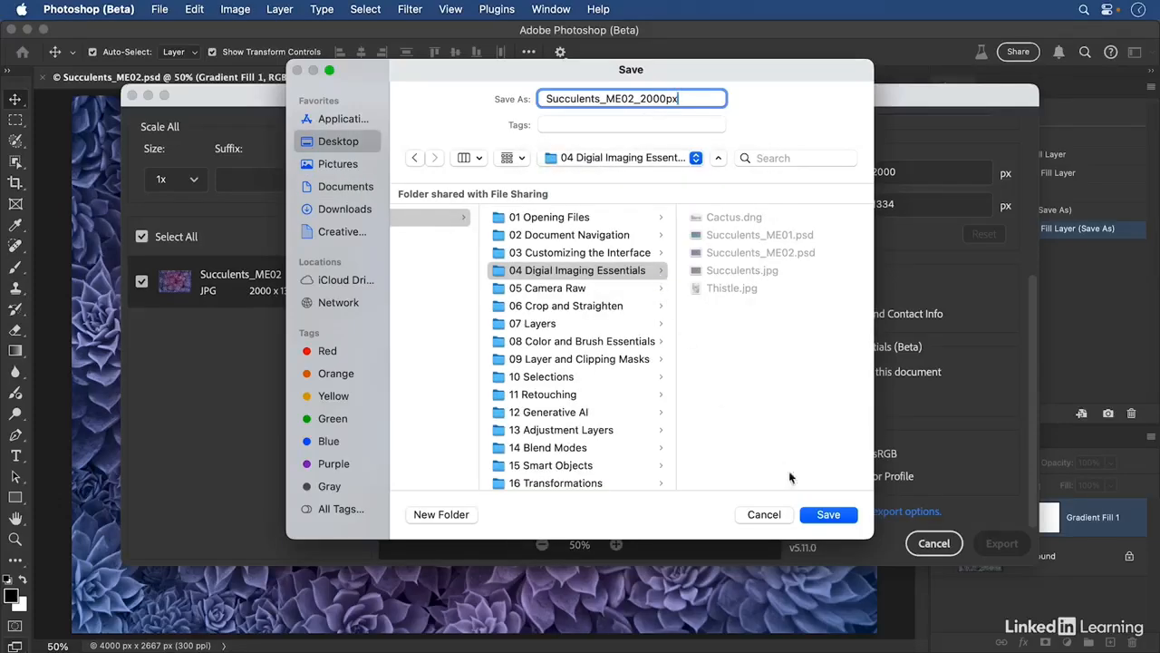
{"action": "left_click", "coordinate": [838, 515]}
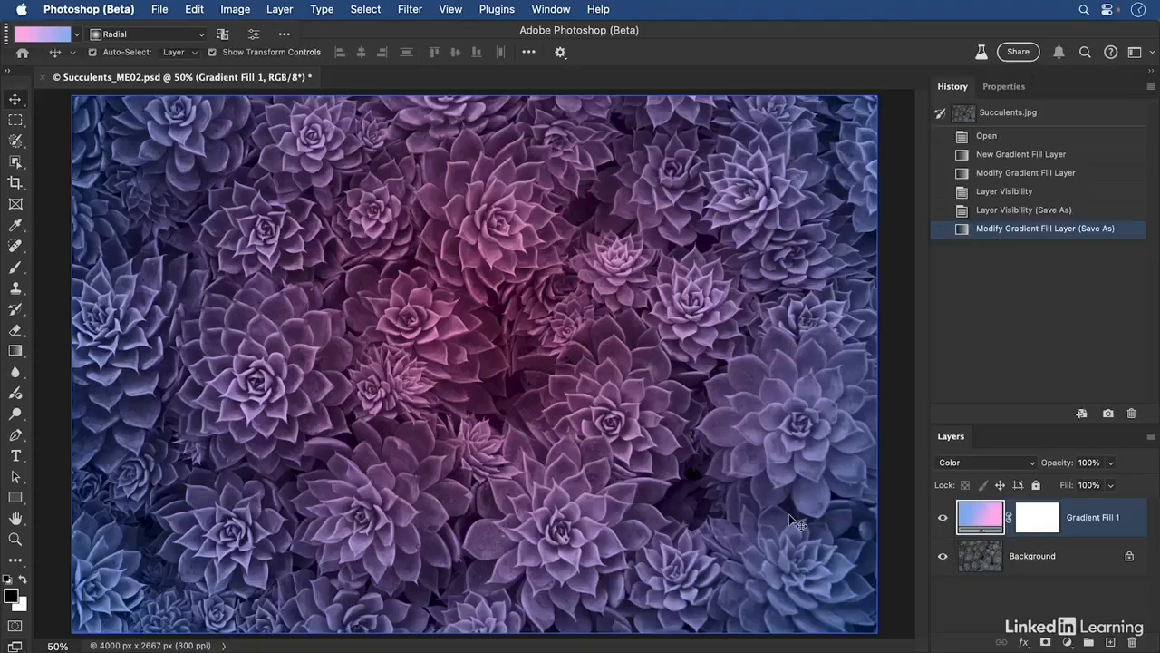
- Switch to Adobe Bridge and examine Succulents_ME02.psd and the exported Succulents_ME02_2000px.jpg
{"action": "key", "text": "super+Tab"}
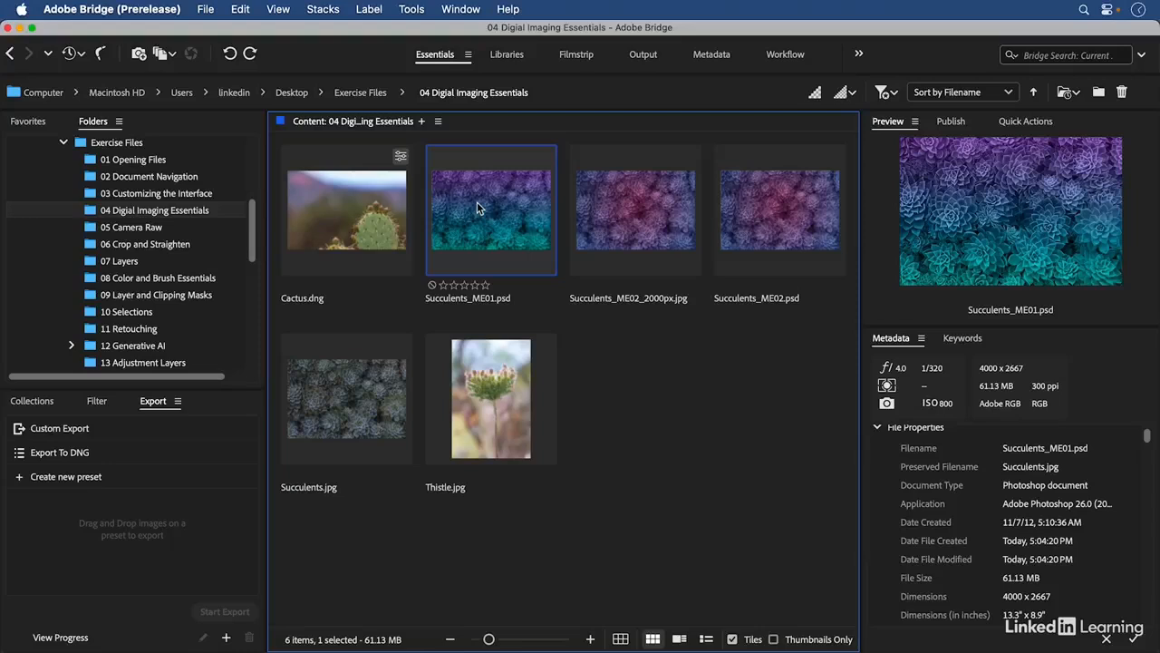
{"action": "left_click", "coordinate": [755, 214]}
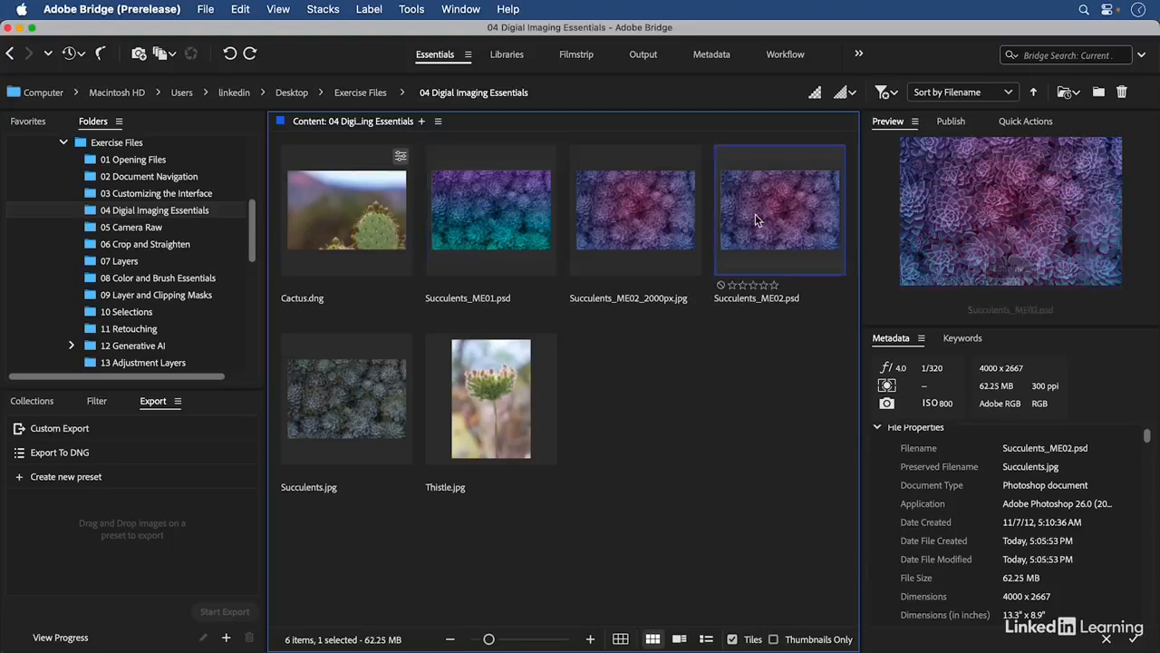
{"action": "left_click", "coordinate": [637, 222]}
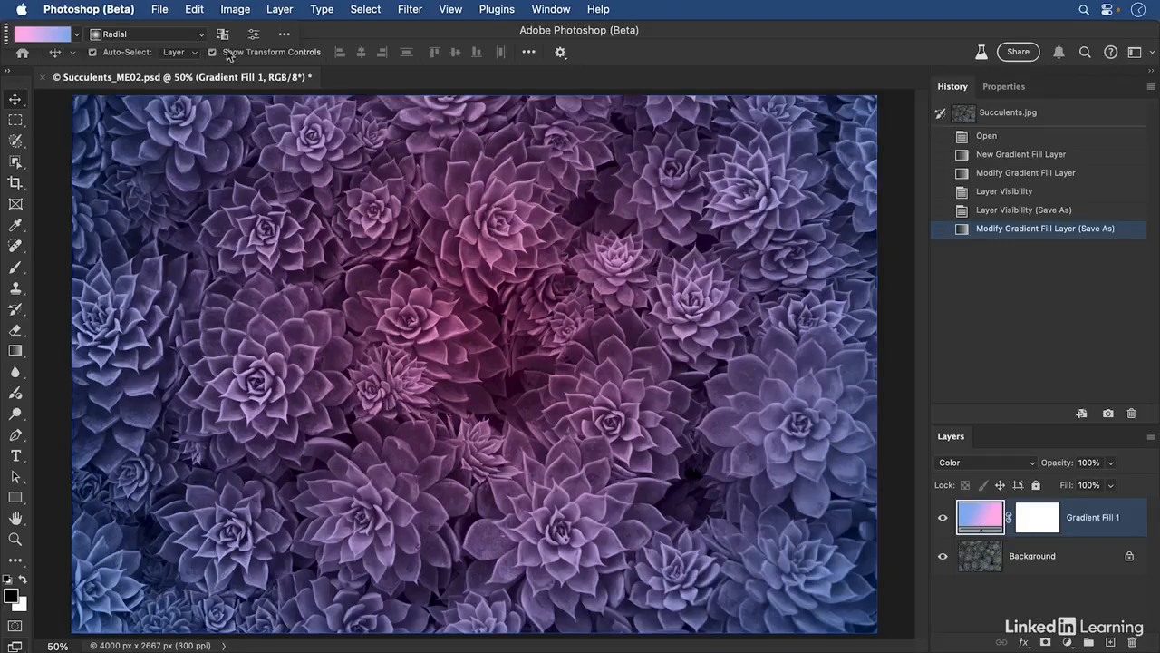
{"action": "left_click", "coordinate": [91, 11]}
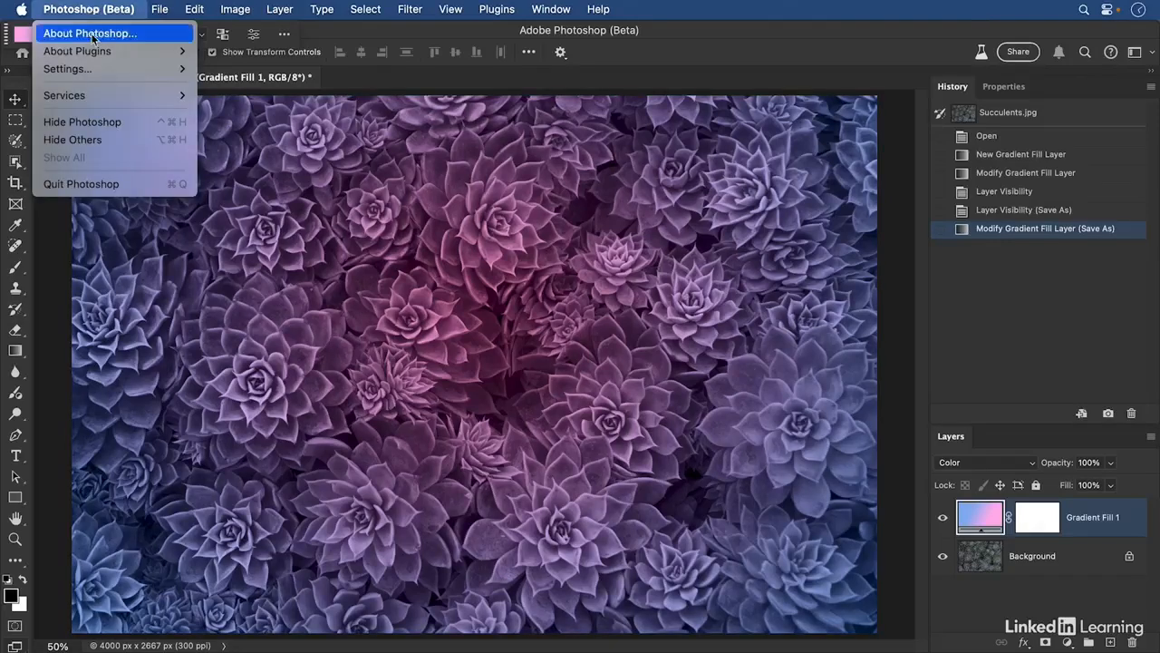
{"action": "mouse_move", "coordinate": [92, 67]}
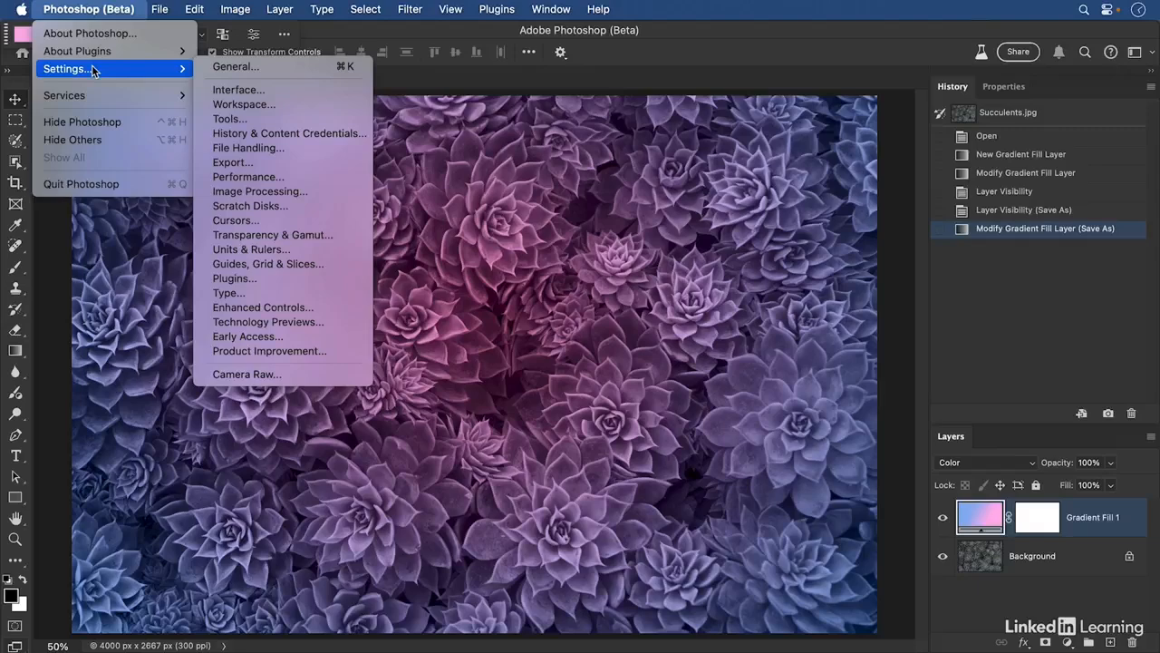
{"action": "left_click", "coordinate": [290, 148]}
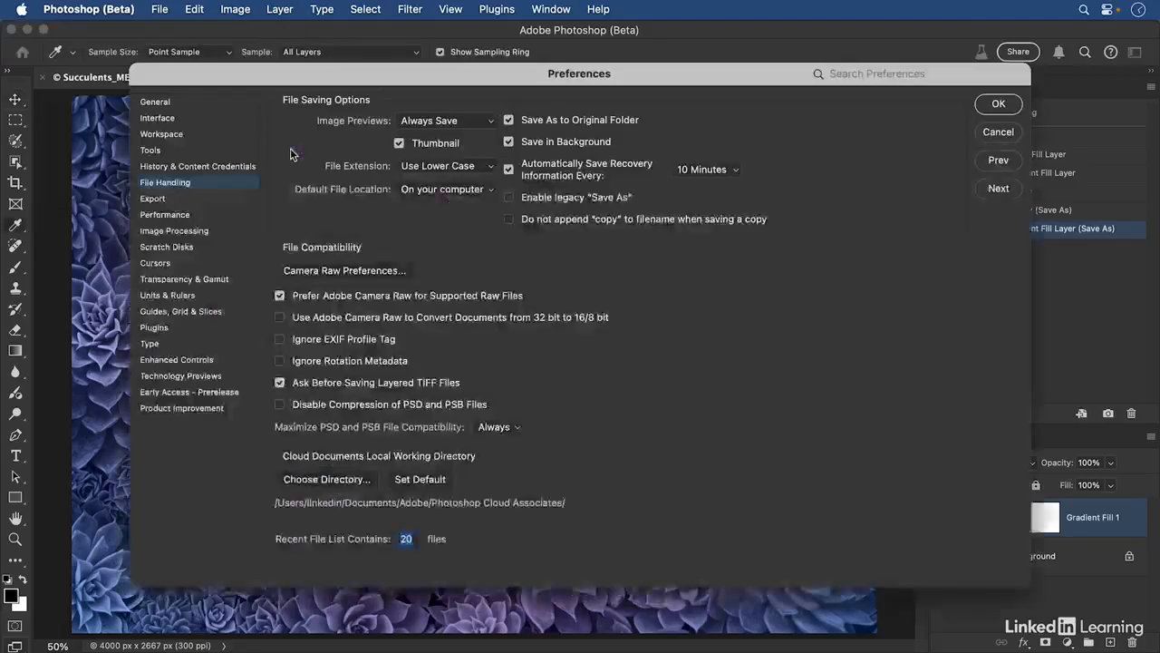
{"action": "left_click", "coordinate": [509, 119]}
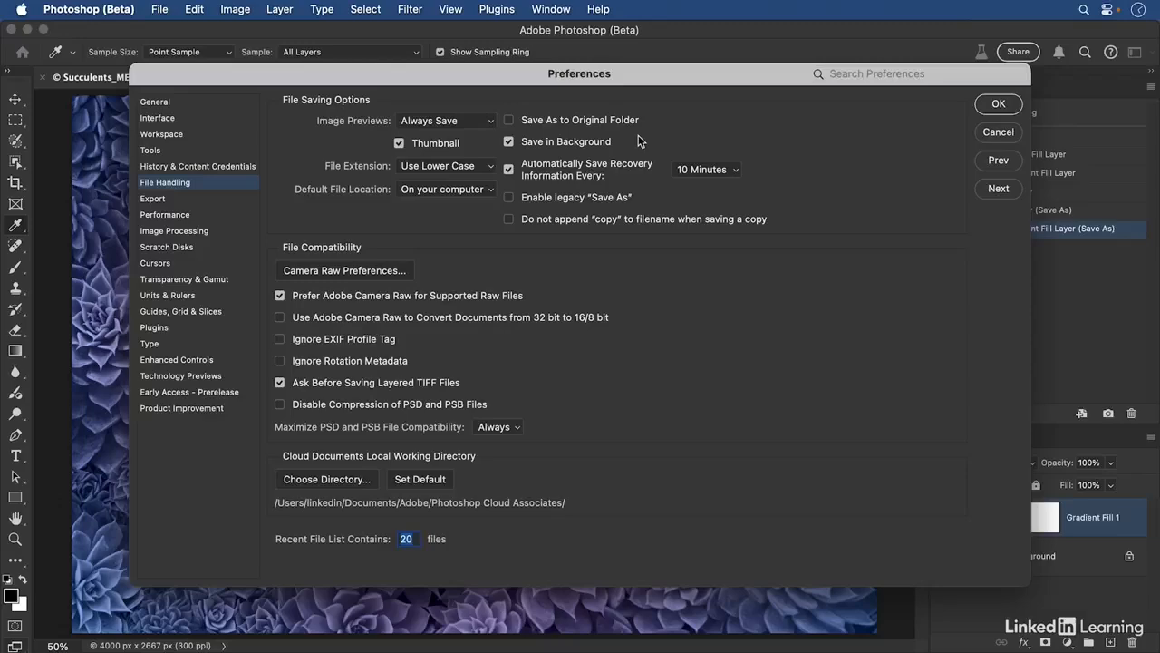
{"action": "left_click", "coordinate": [1005, 136]}
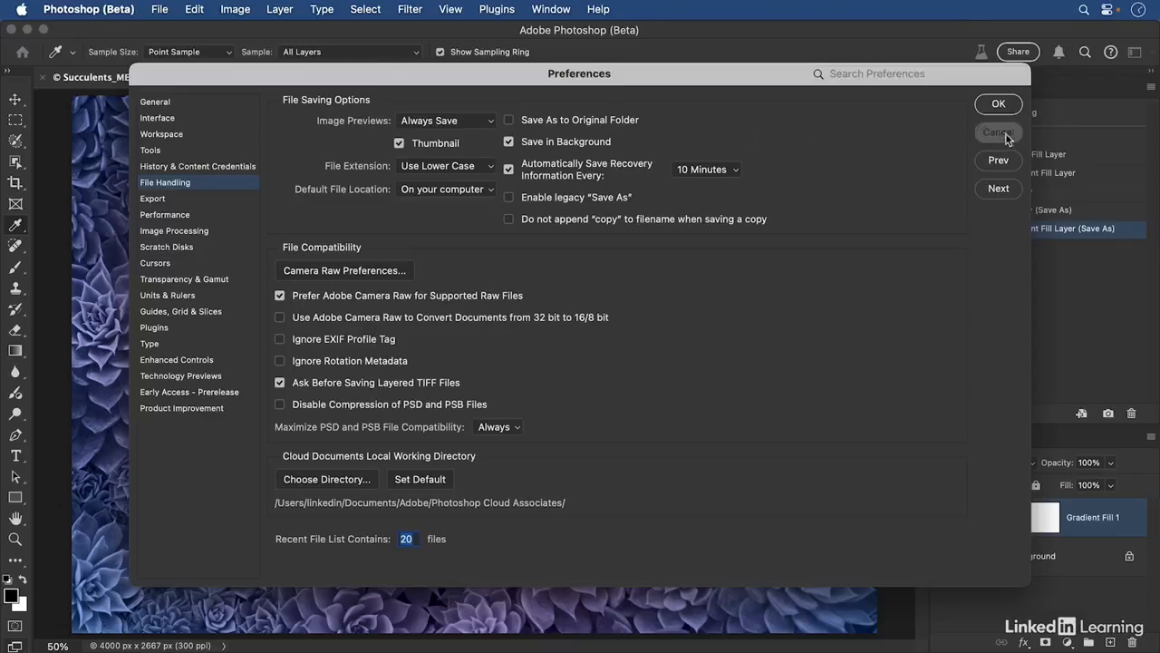